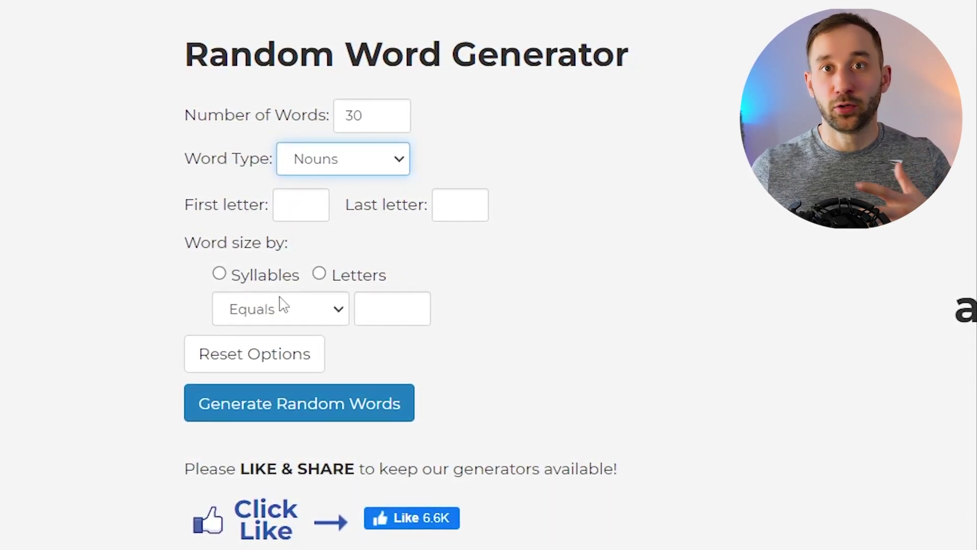
Try Verbs as the word type and switch it back to Nouns.
left_click(323, 175)
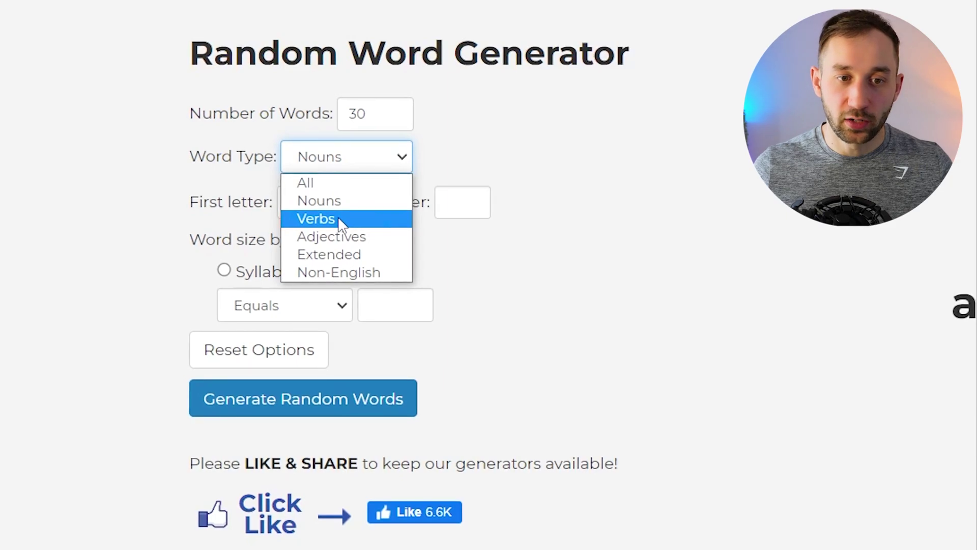
left_click(340, 219)
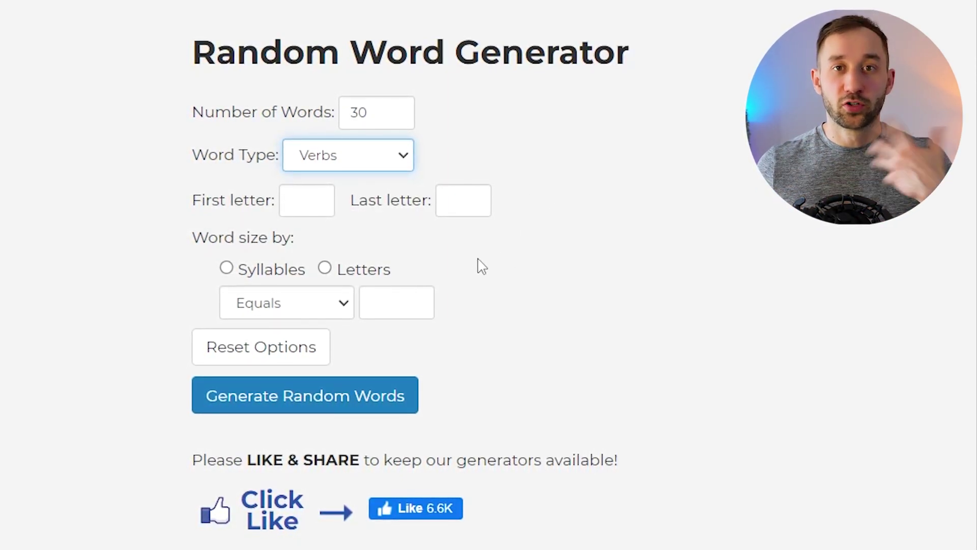
left_click(321, 164)
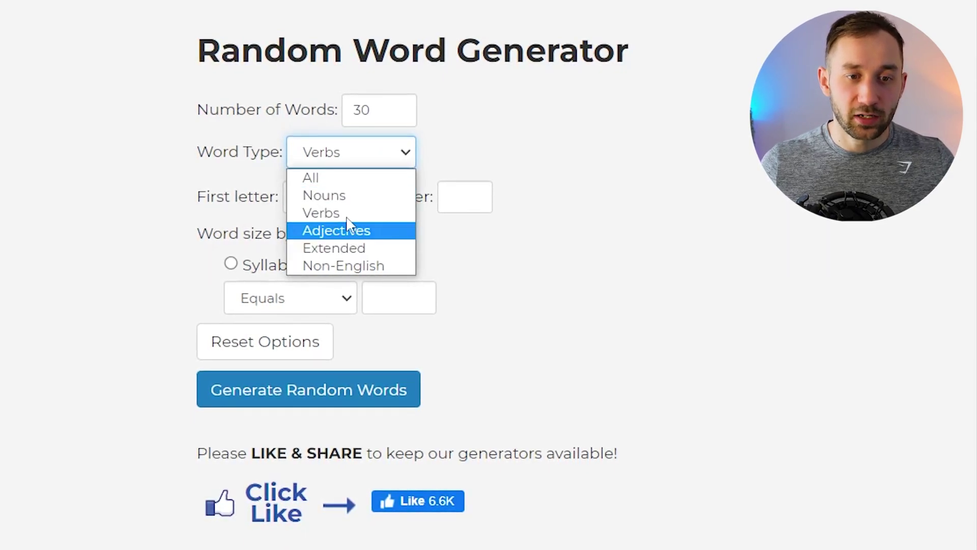
left_click(331, 196)
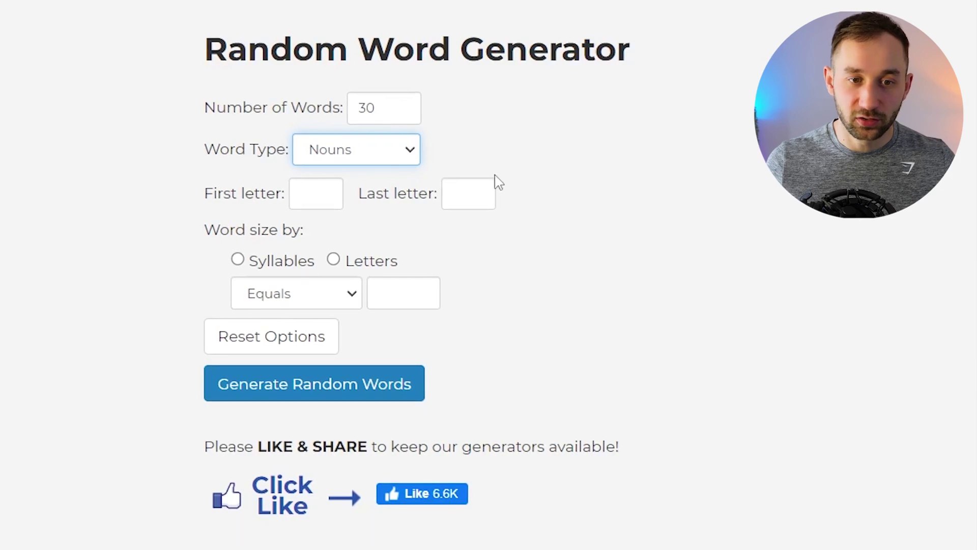
Generate 30 random nouns and read through the whole list for shirt niche ideas, highlighting "inspector" on the way.
left_click(293, 392)
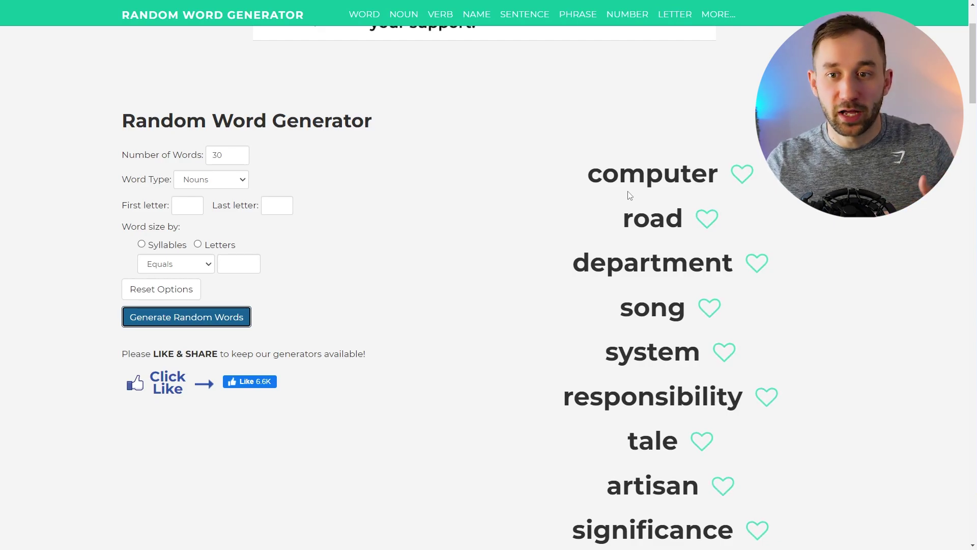
scroll(629, 197, "down", 7)
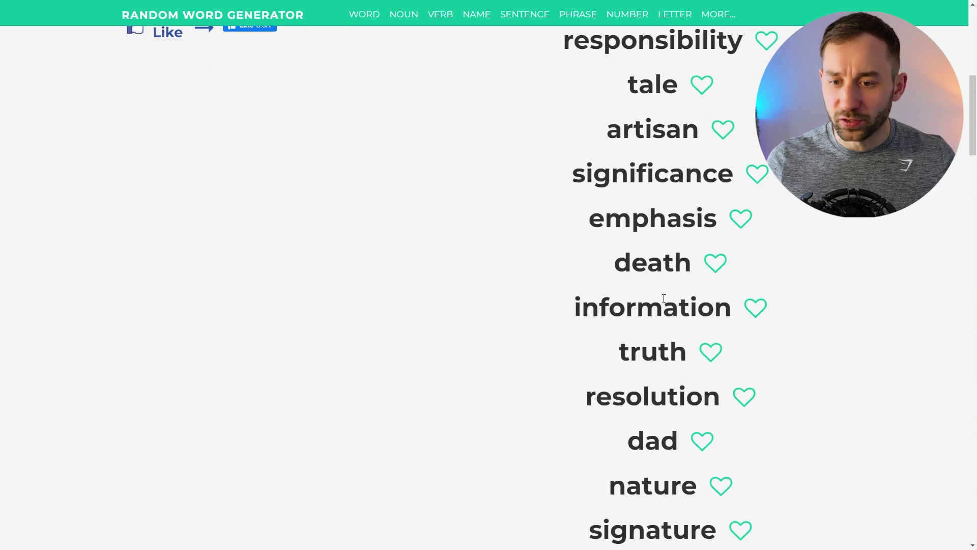
scroll(664, 299, "down", 2)
left_click_drag(610, 384, 698, 388)
left_click(774, 339)
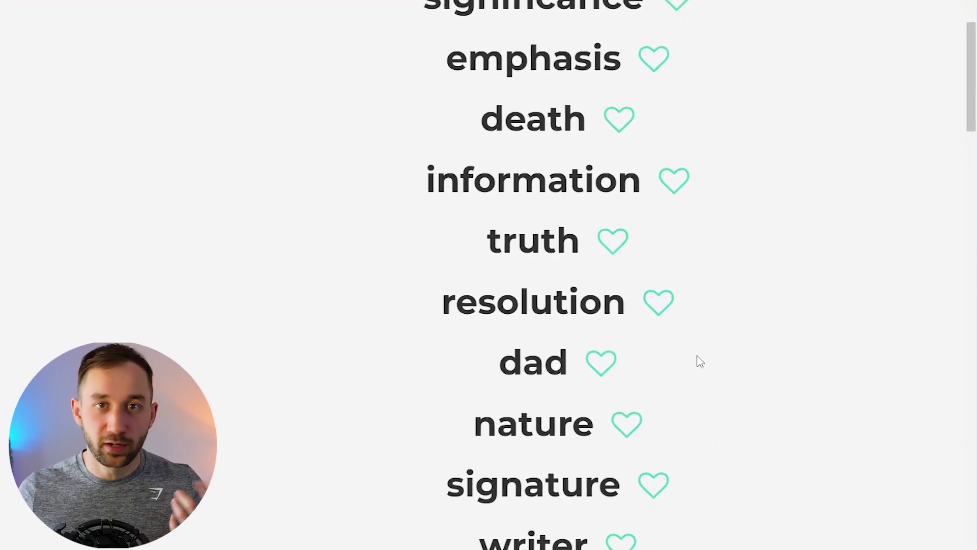
scroll(697, 355, "down", 4)
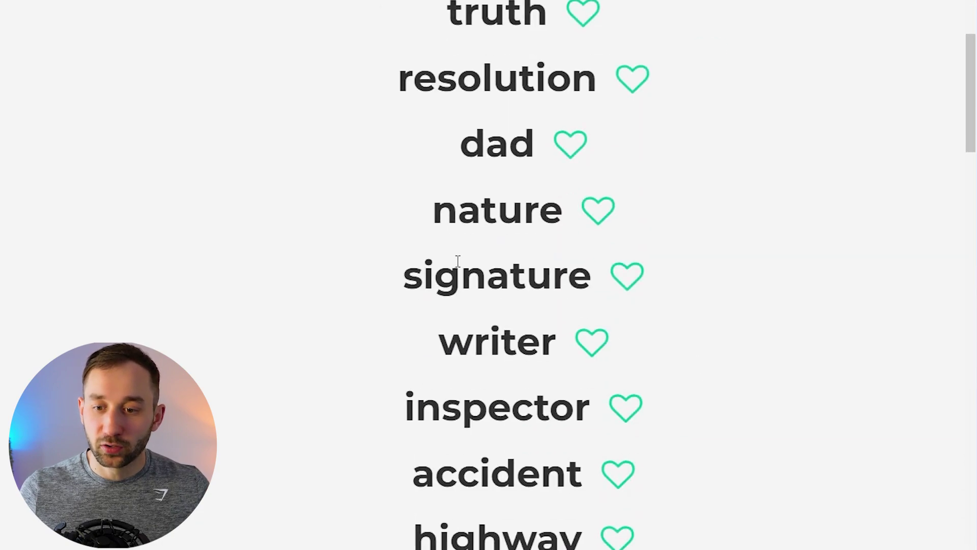
scroll(497, 219, "down", 1)
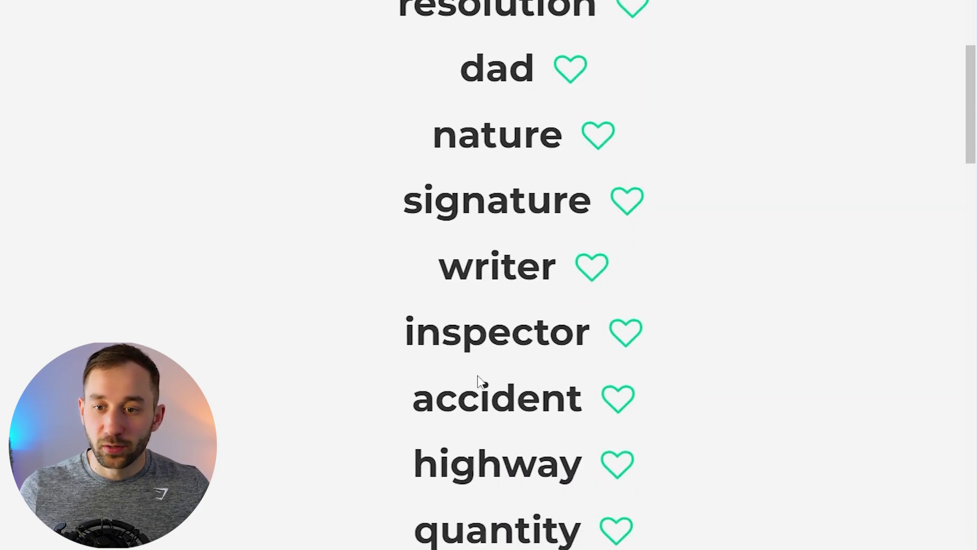
left_click_drag(405, 337, 590, 326)
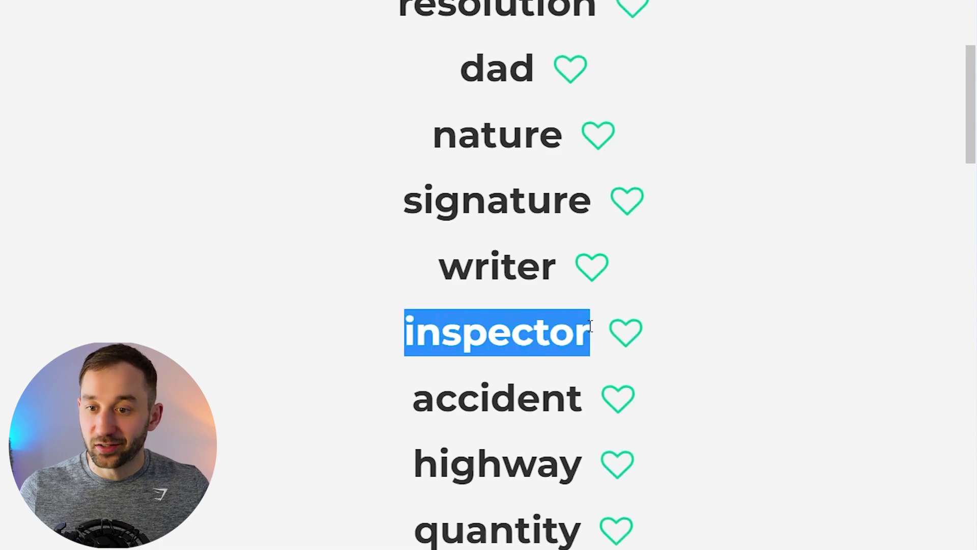
left_click(603, 310)
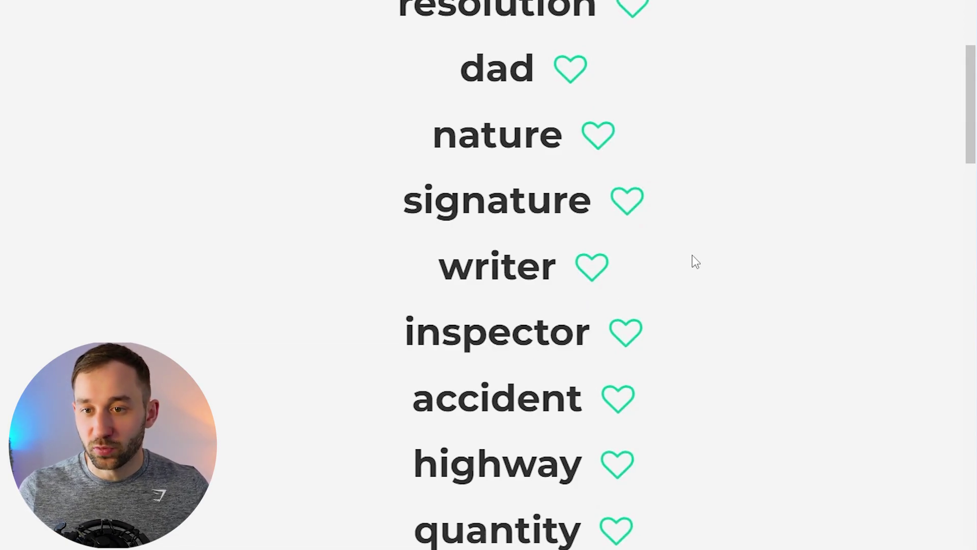
scroll(690, 254, "down", 3)
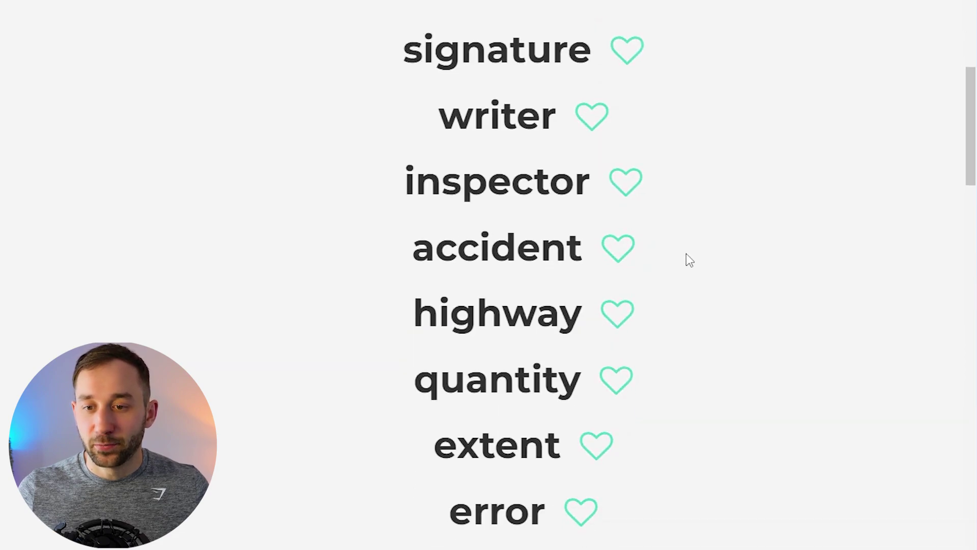
scroll(686, 253, "down", 4)
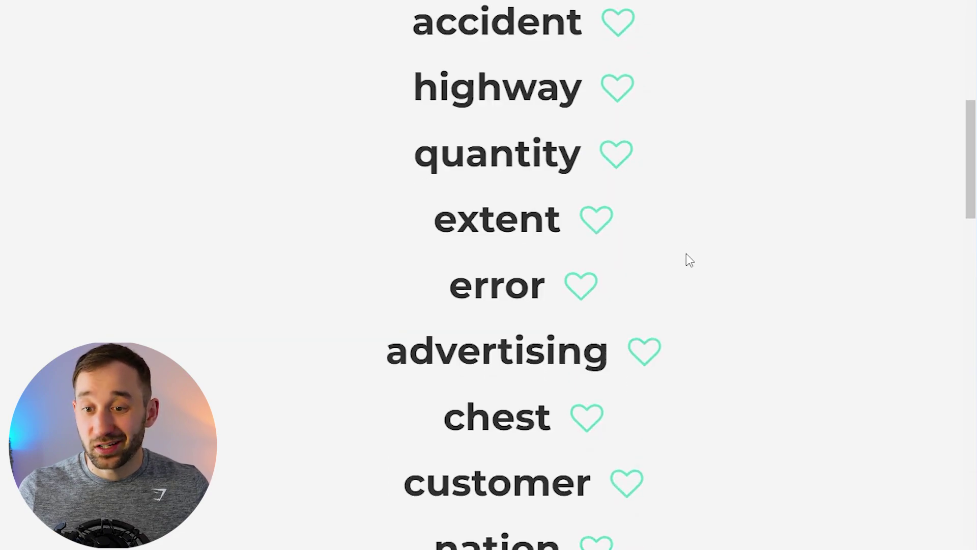
scroll(686, 254, "down", 4)
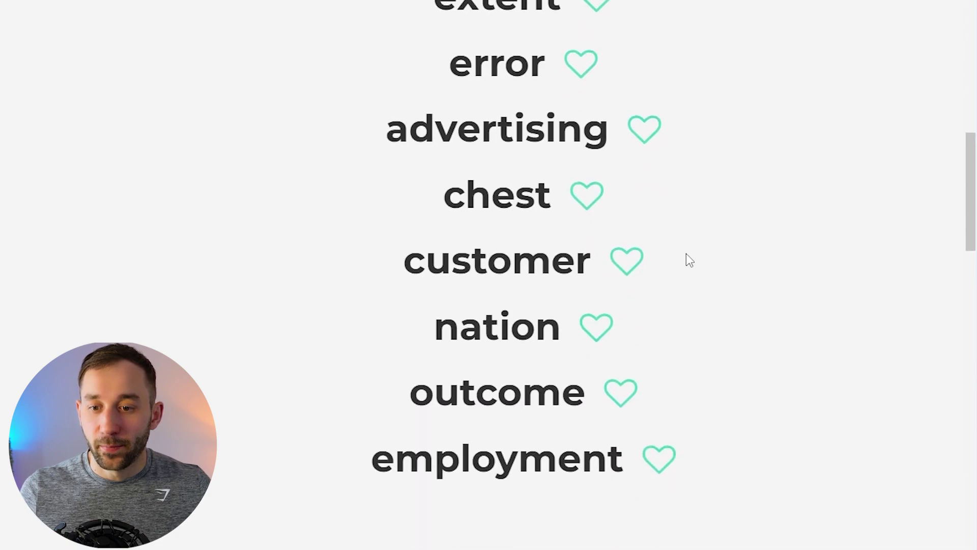
Highlight "employment" and "highway" as possible niche words and review the earlier nouns in the list again.
left_click_drag(374, 468, 609, 466)
left_click_drag(413, 391, 589, 395)
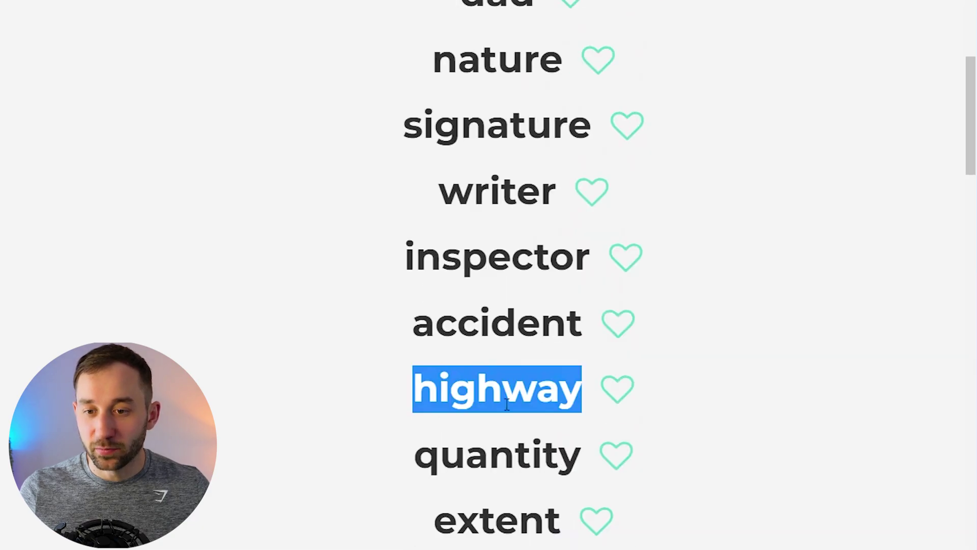
scroll(509, 438, "up", 4)
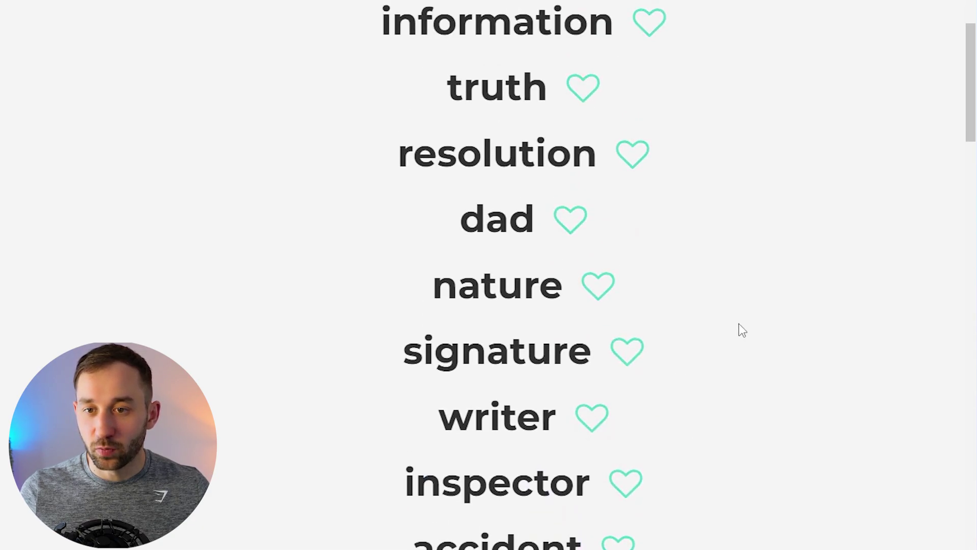
scroll(738, 328, "up", 7)
scroll(706, 345, "up", 2)
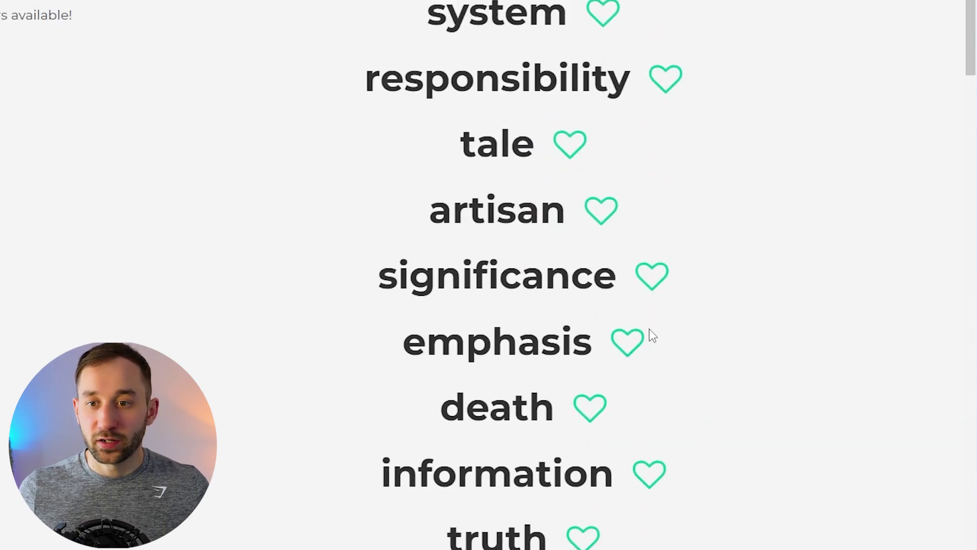
scroll(649, 335, "up", 2)
scroll(462, 316, "up", 1)
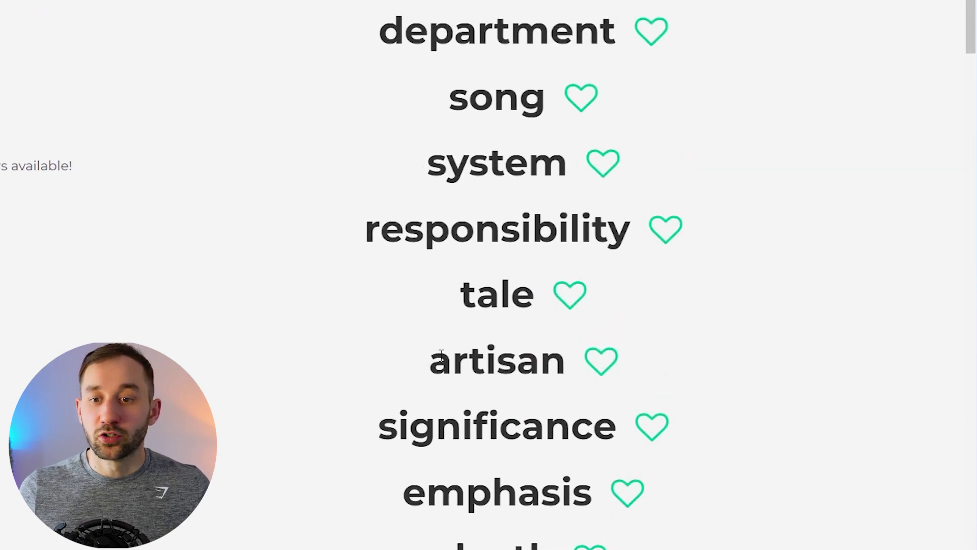
Copy the word "artisan" from the list and clear the selection.
double_click(499, 361)
right_click(552, 362)
left_click(612, 376)
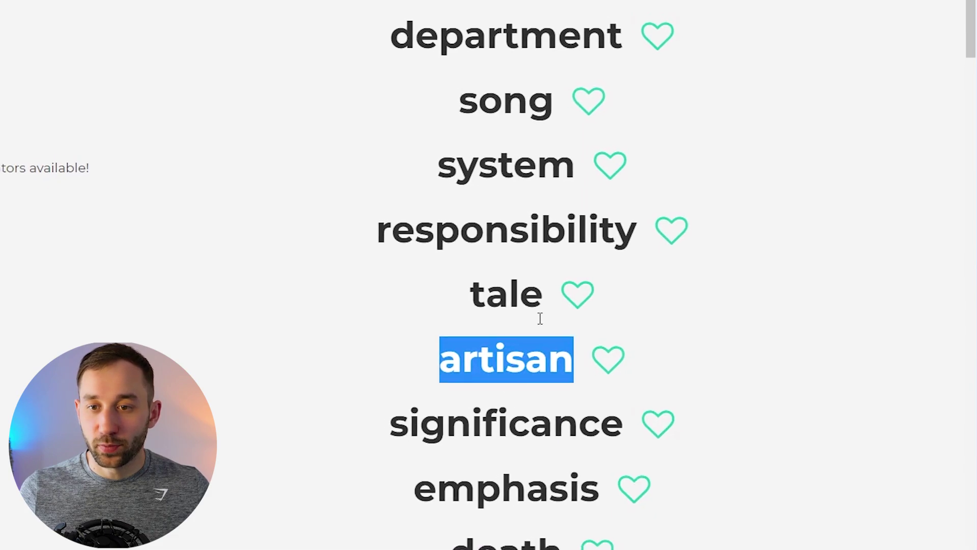
left_click(838, 306)
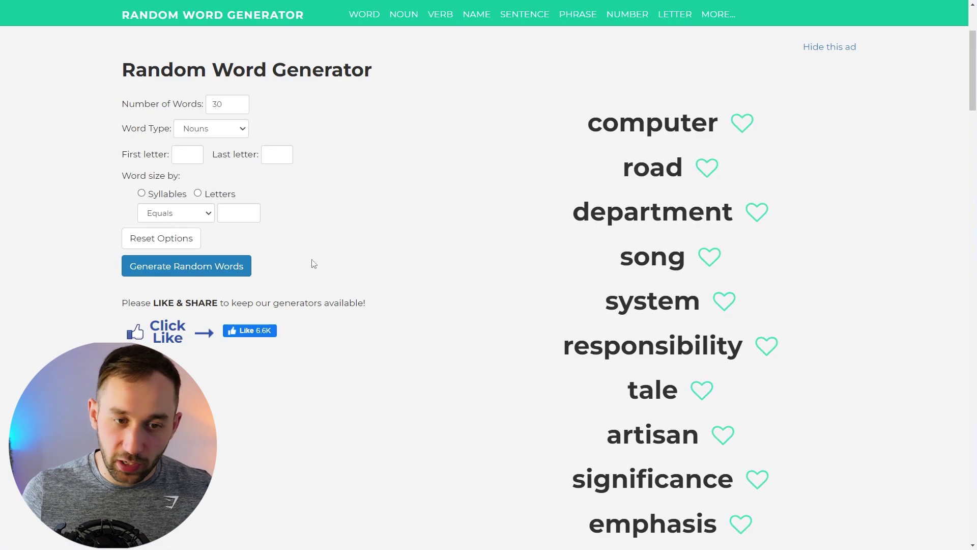
Generate a new set of 30 random nouns and scan the list down to its end.
left_click(197, 272)
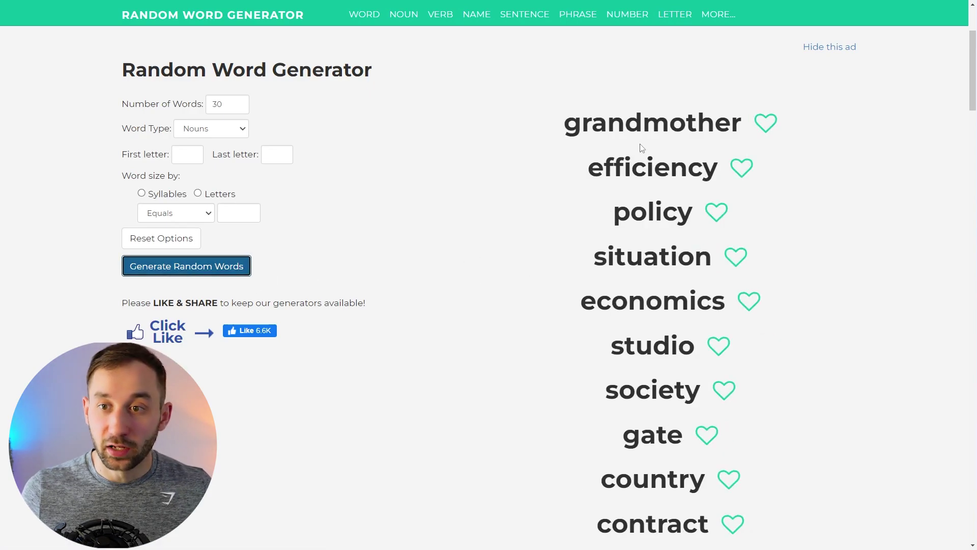
scroll(642, 147, "down", 1)
scroll(471, 264, "up", 1)
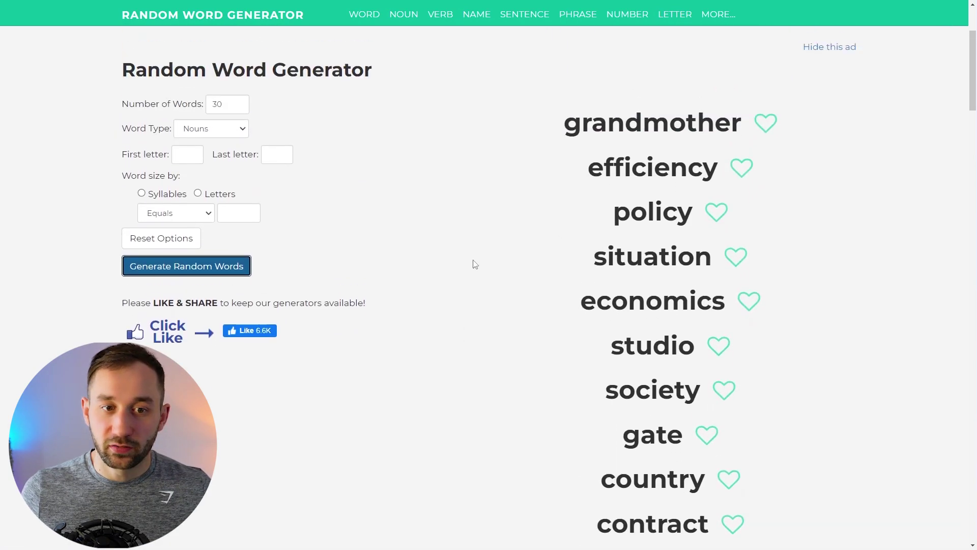
scroll(624, 180, "down", 1)
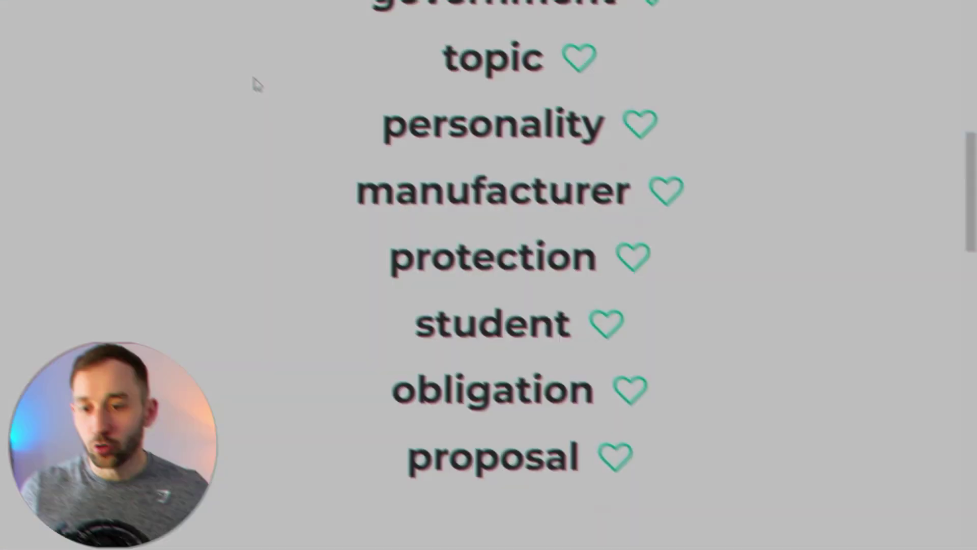
scroll(571, 326, "down", 1)
Copy the word "proposal" from the end of the noun list.
left_click_drag(410, 380, 591, 375)
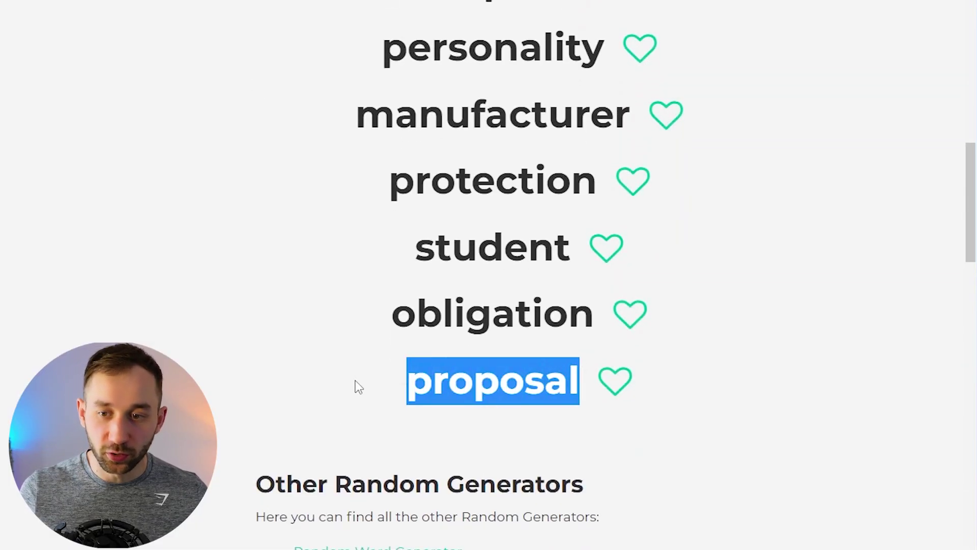
right_click(563, 388)
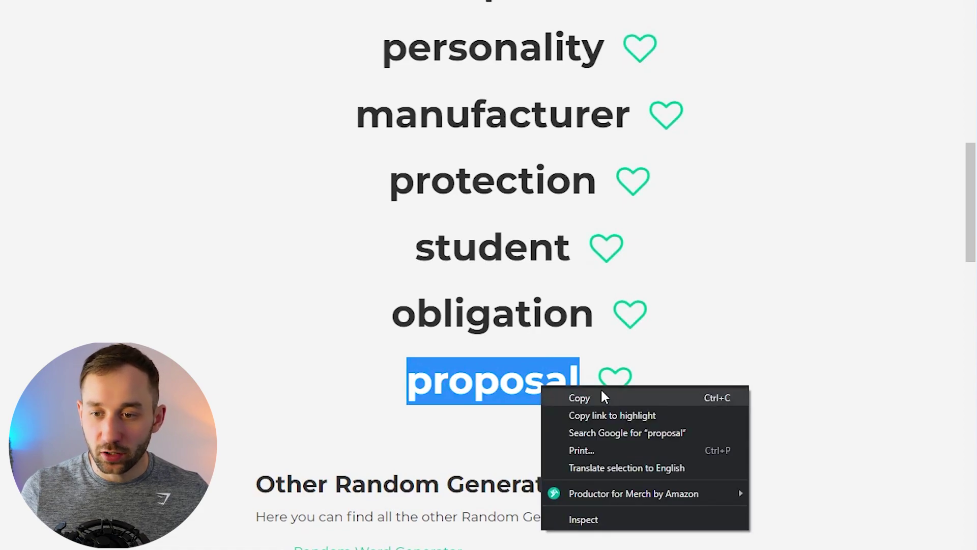
left_click(610, 397)
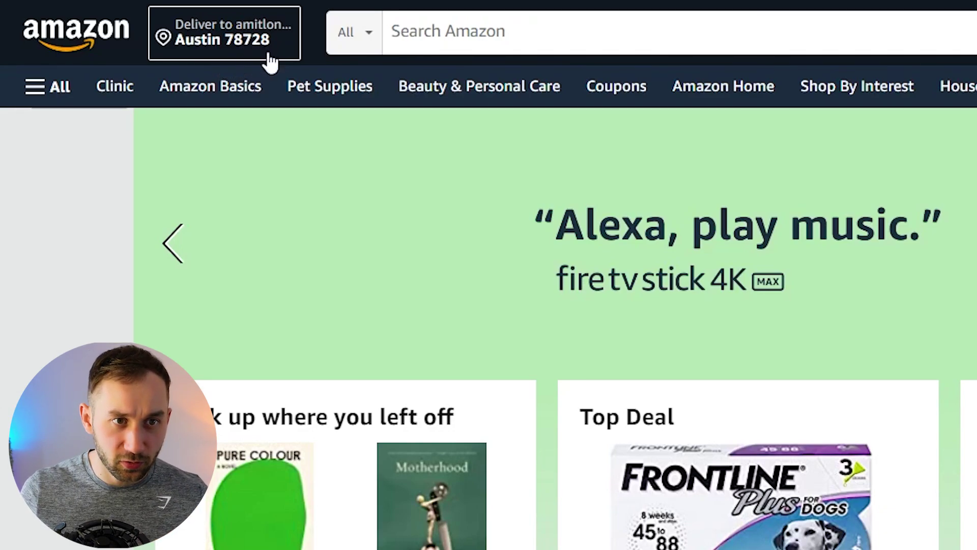
Switch to Amazon and search all departments for "proposal shirt".
left_click(427, 43)
type("proposal shirt")
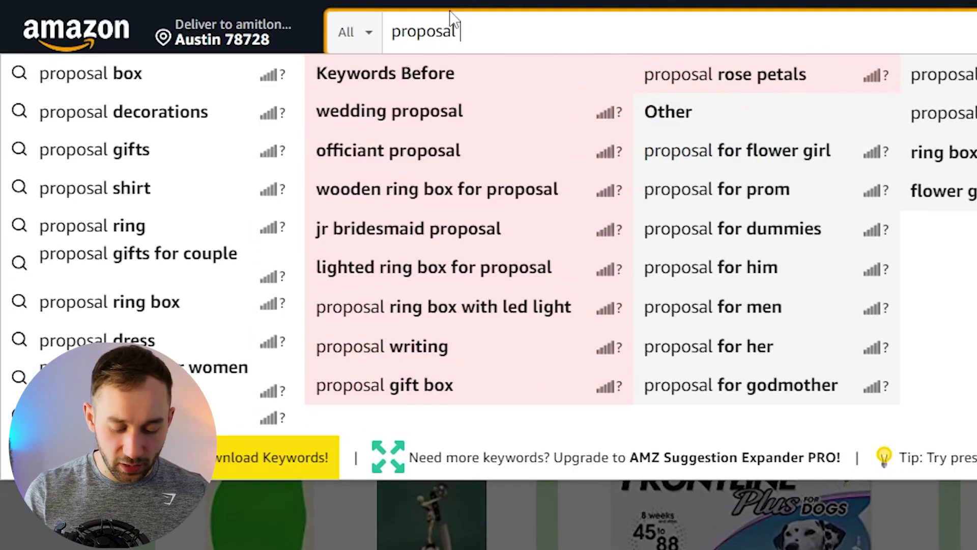
key("Return")
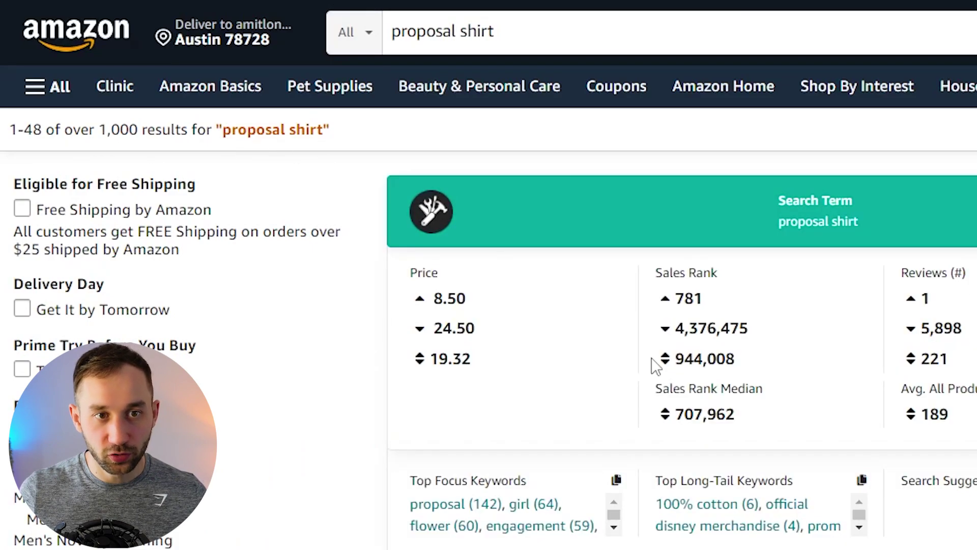
Browse the proposal shirt listings, examining their designs, sales ranks, review counts and keywords.
scroll(652, 364, "down", 10)
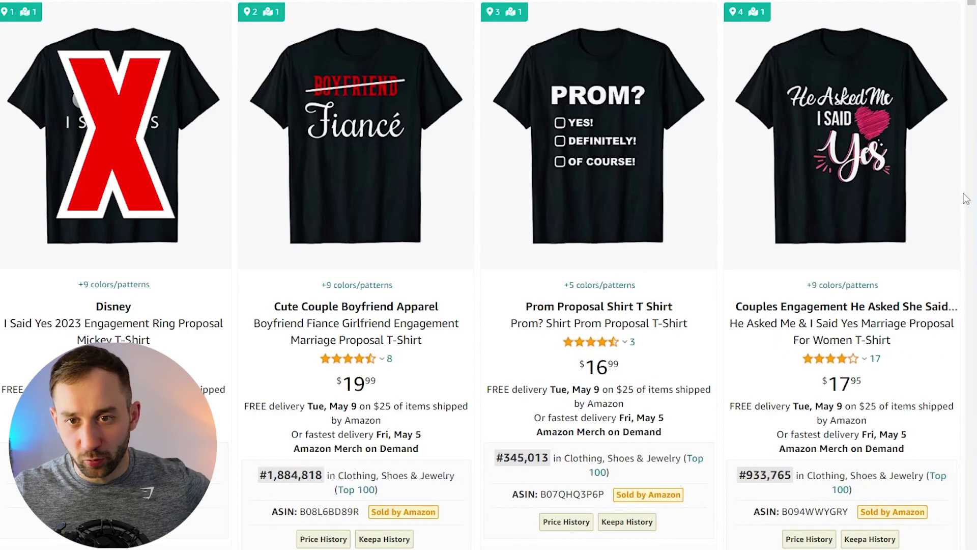
mouse_move(447, 100)
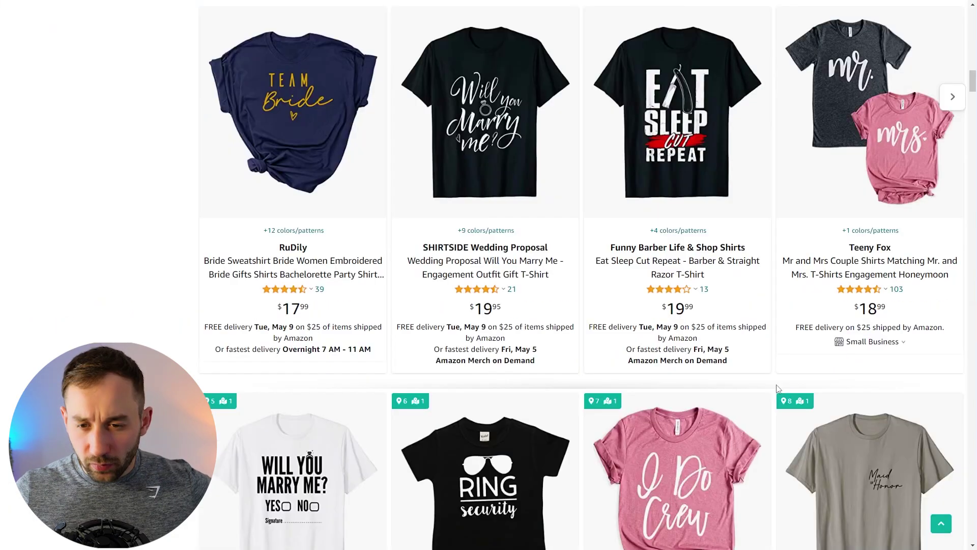
scroll(777, 389, "down", 5)
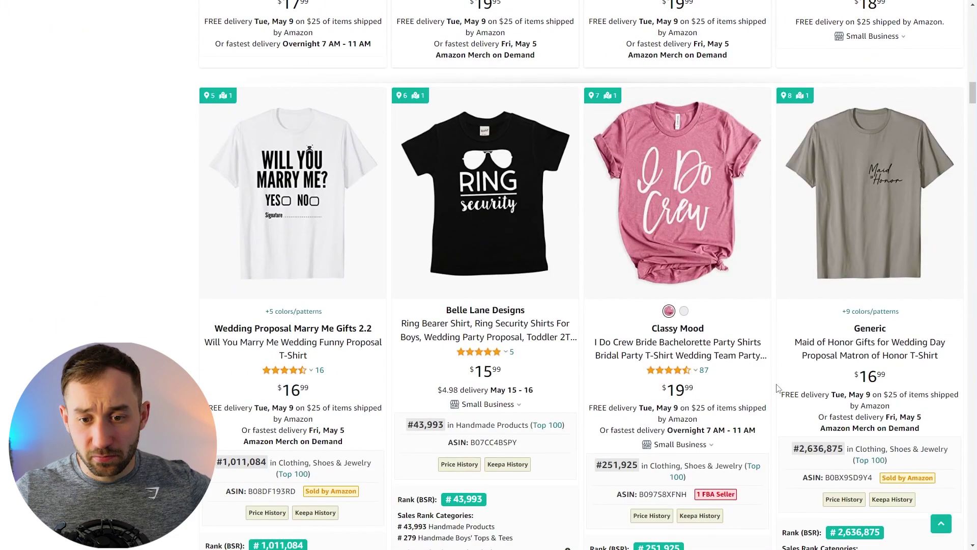
scroll(778, 388, "down", 3)
scroll(778, 387, "up", 3)
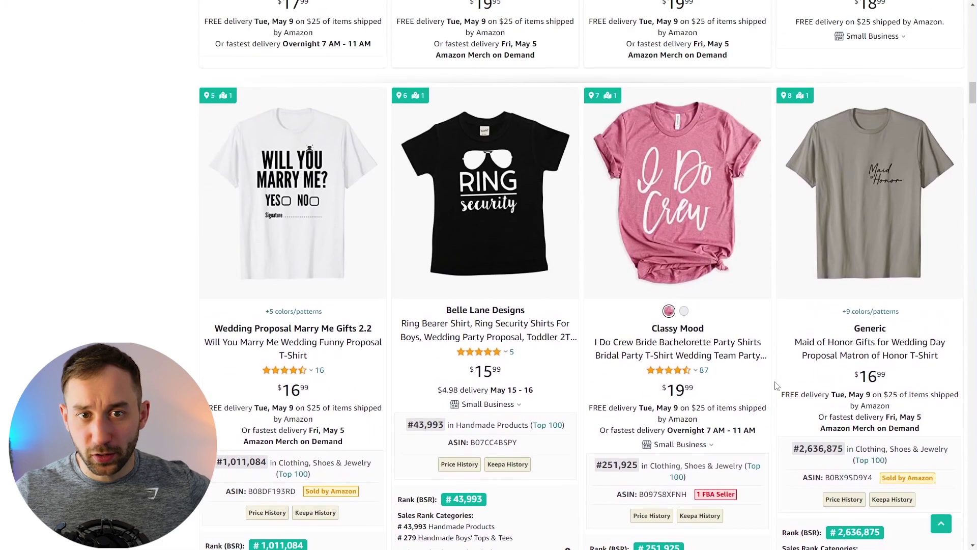
scroll(251, 248, "down", 7)
scroll(251, 248, "down", 10)
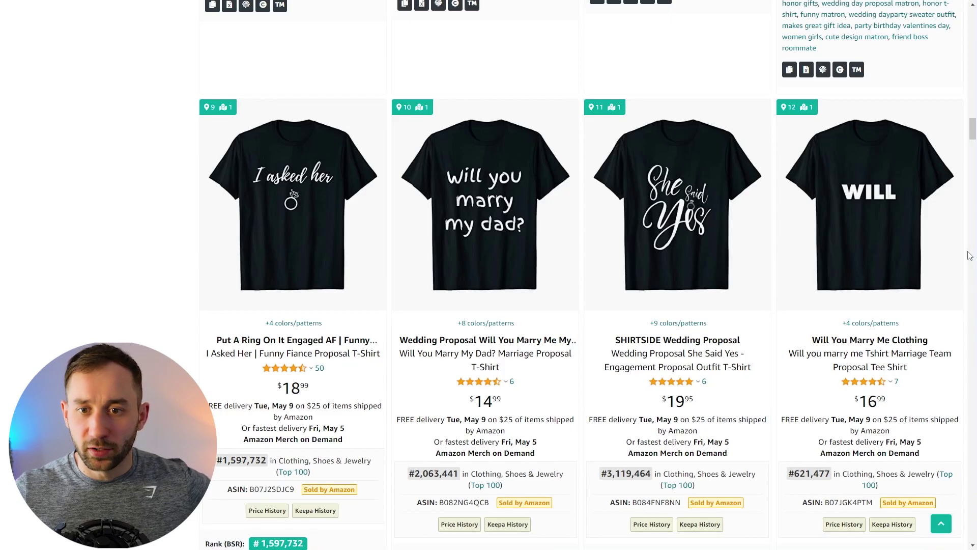
scroll(969, 255, "down", 6)
scroll(969, 255, "up", 7)
scroll(812, 312, "down", 2)
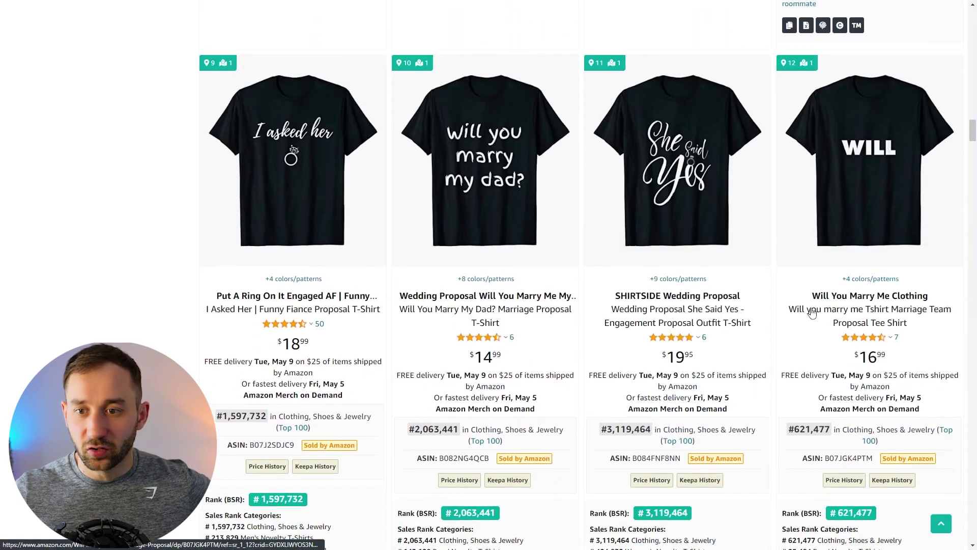
scroll(813, 313, "down", 8)
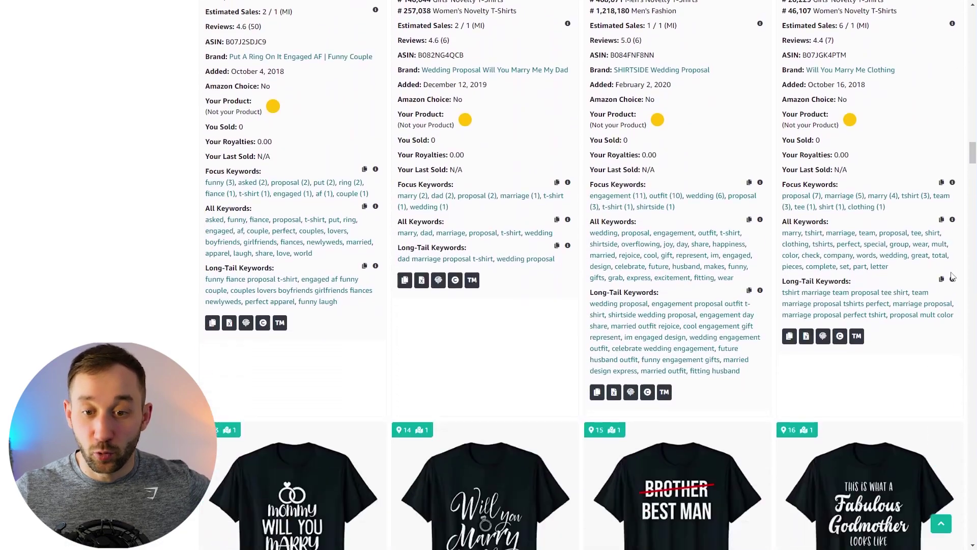
Search for the suggested keyword "dog proposal shirt" and skim the resulting listings.
scroll(953, 277, "down", 7)
left_click_drag(974, 173, 976, 20)
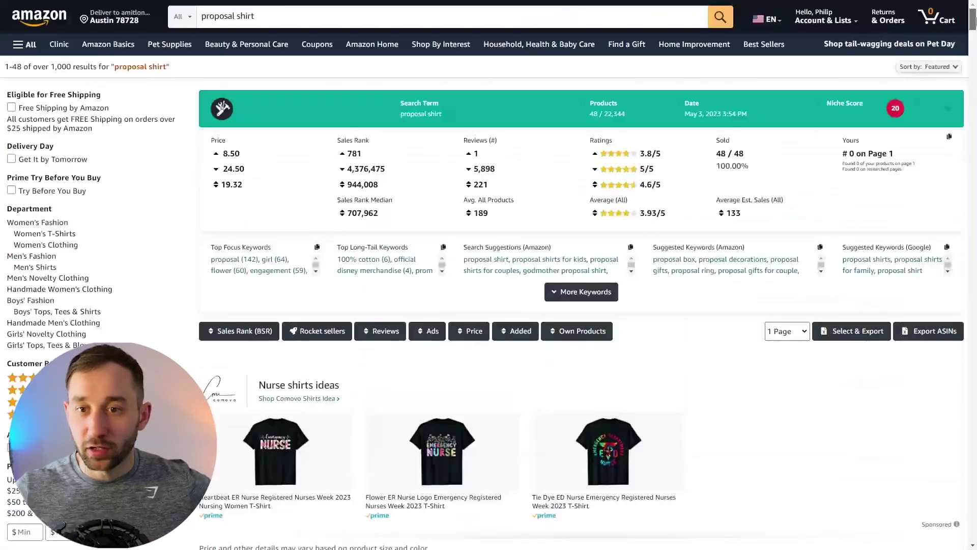
left_click(263, 14)
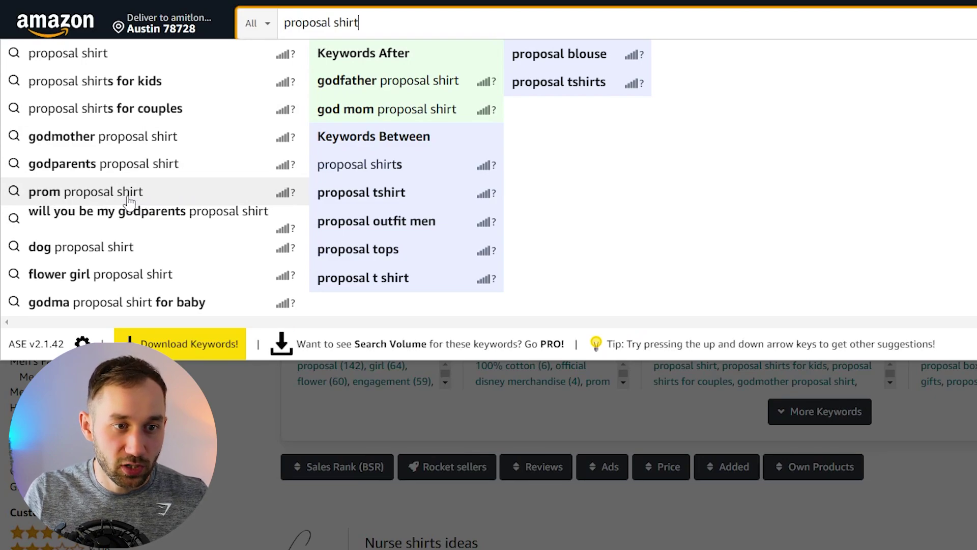
left_click(109, 252)
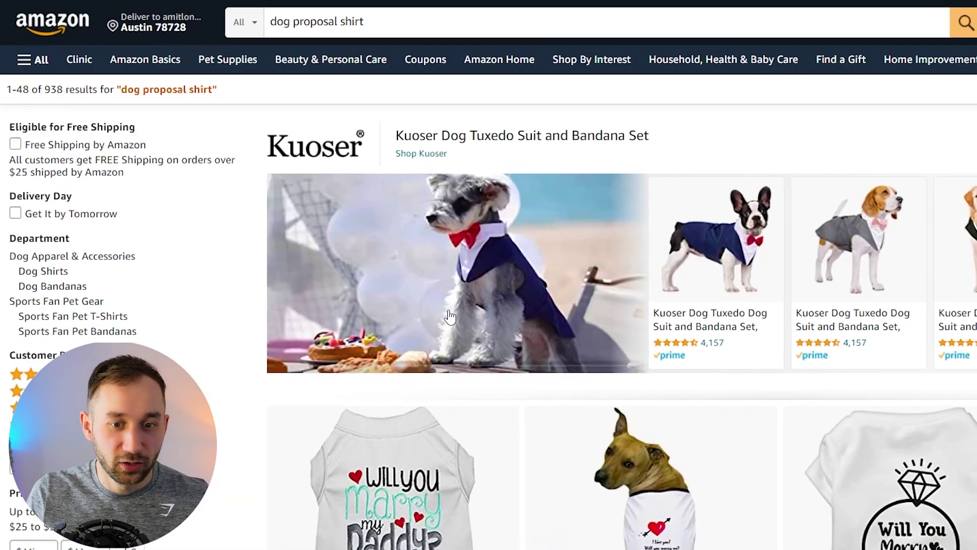
scroll(343, 247, "down", 15)
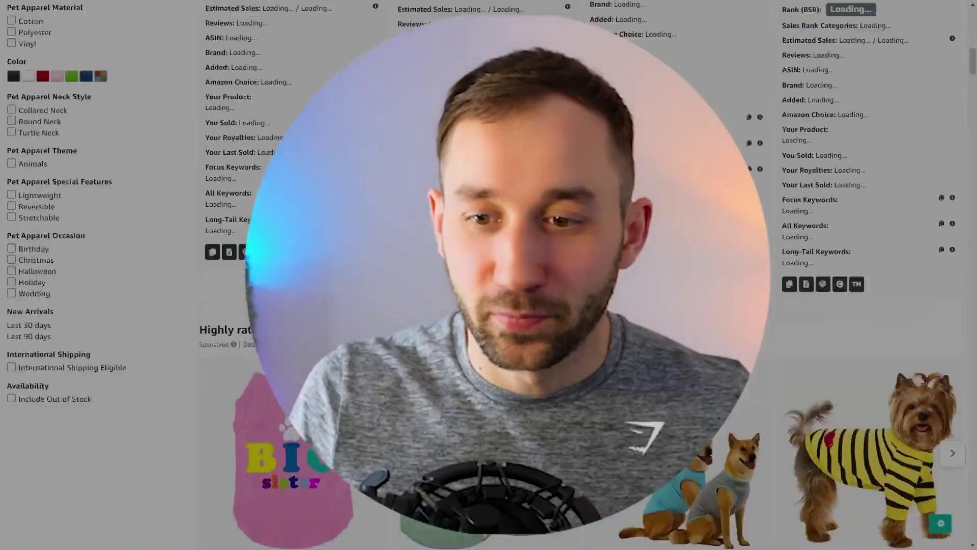
scroll(587, 275, "down", 20)
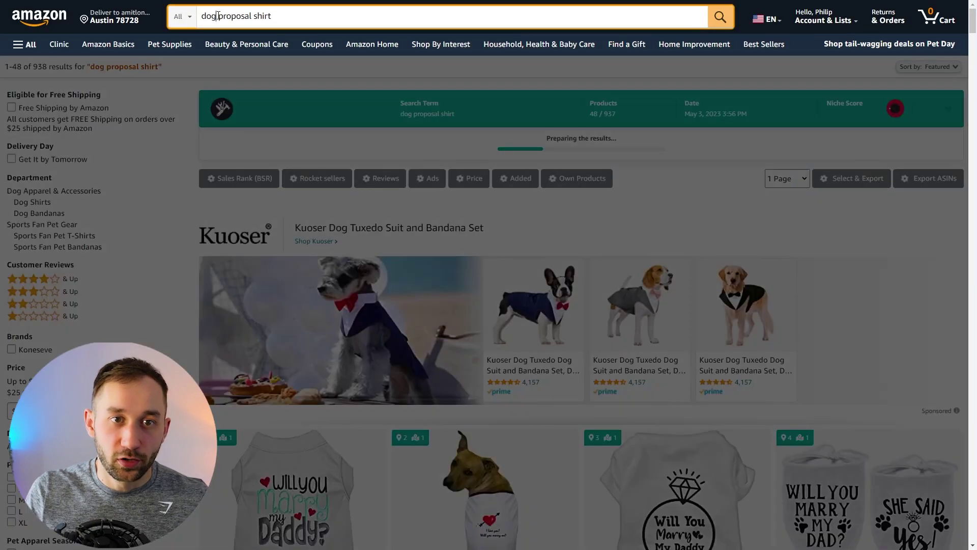
Remove "dog" from the search text and search for the suggested keyword "godfather proposal shirt" instead.
left_click(219, 16)
key("BackSpace")
key("BackSpace")
key("BackSpace")
key("BackSpace")
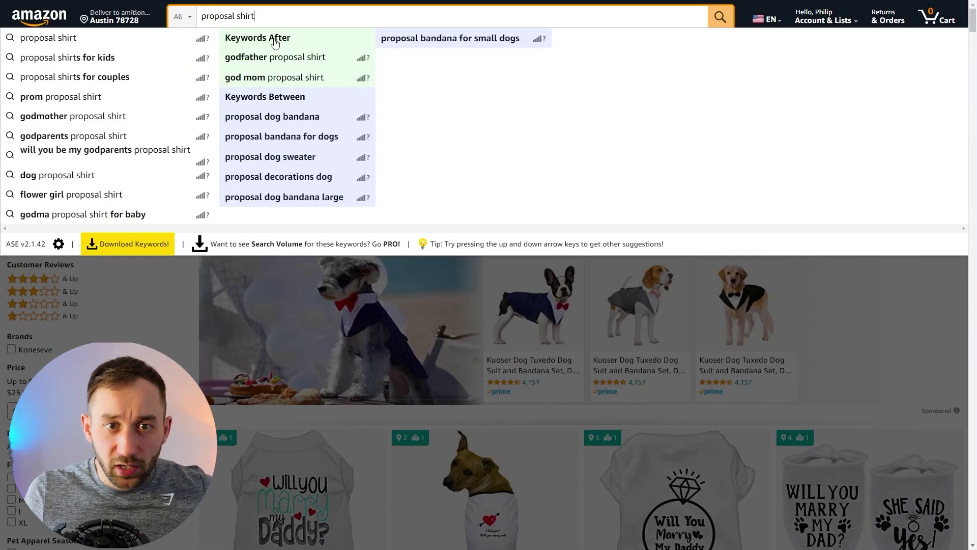
left_click(257, 67)
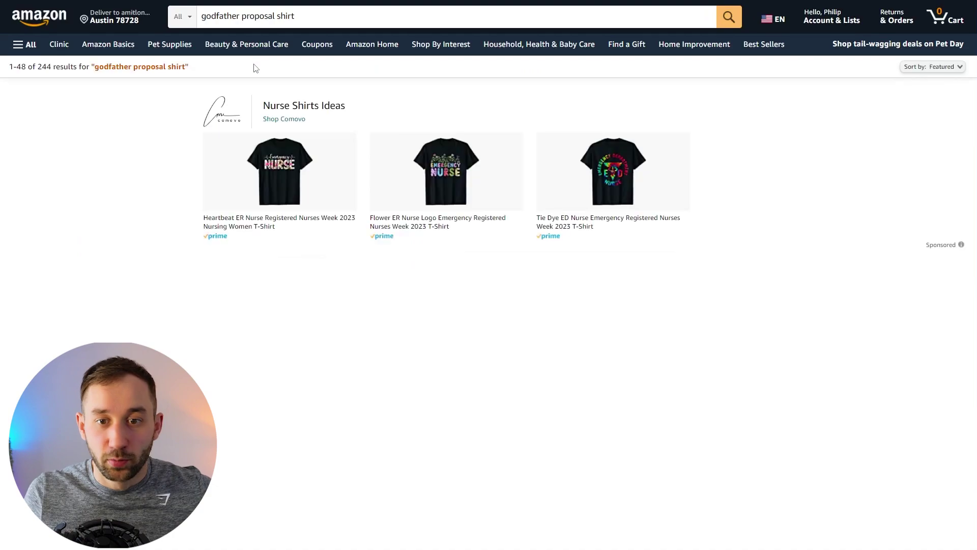
Browse the godfather proposal shirt listings, examining their designs, sales ranks and review counts.
scroll(483, 325, "down", 1)
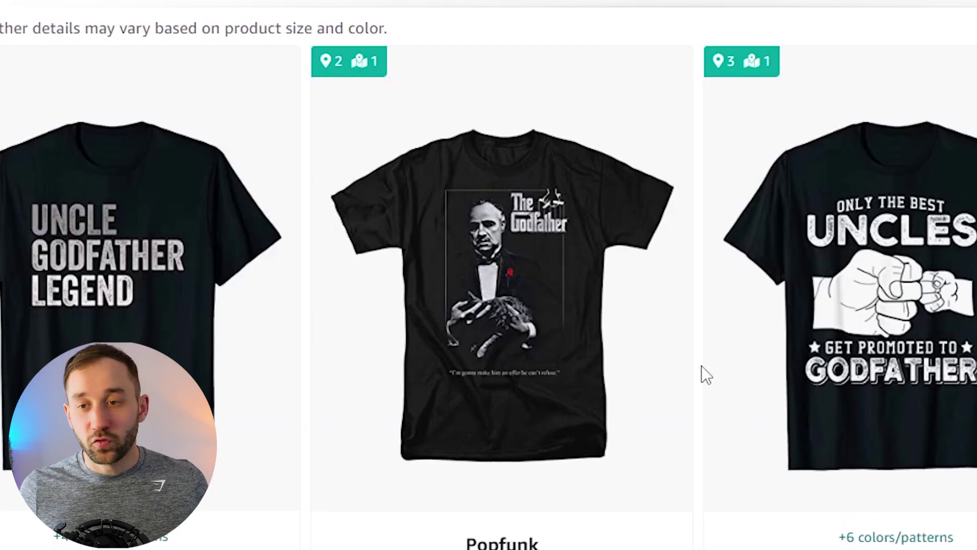
scroll(701, 365, "down", 10)
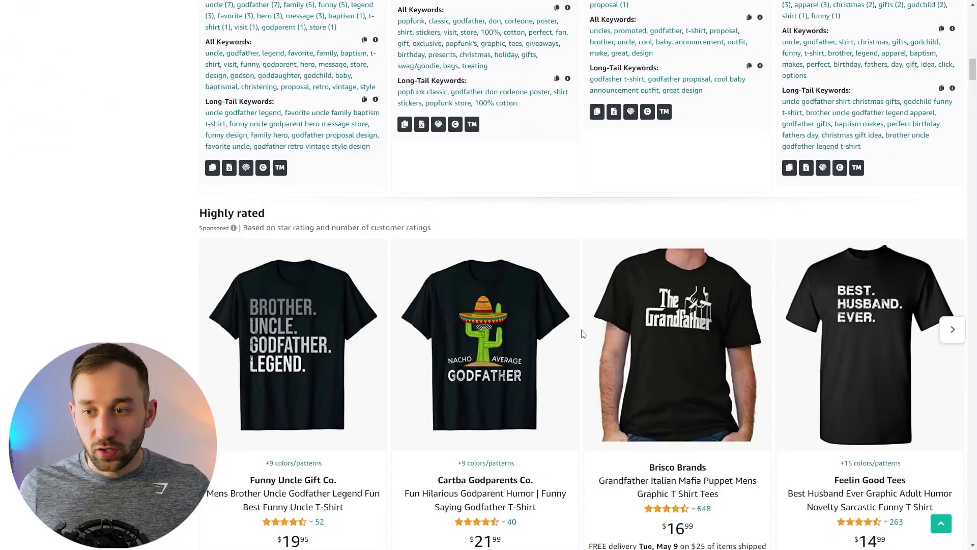
scroll(583, 333, "down", 5)
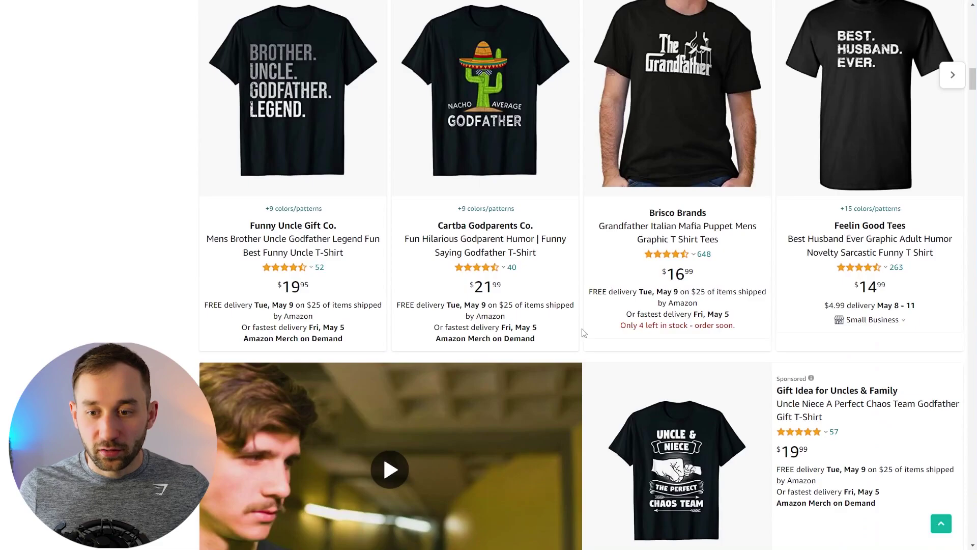
scroll(574, 330, "down", 8)
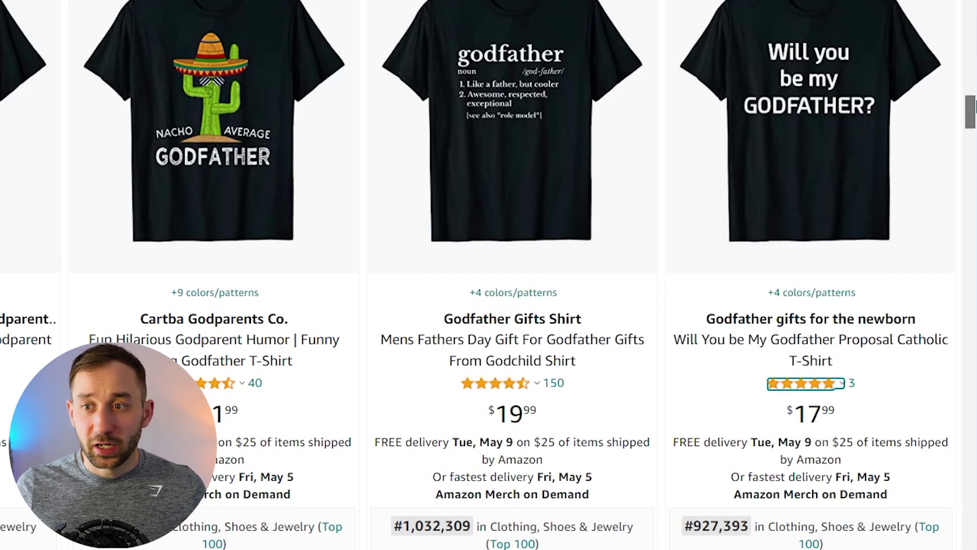
scroll(489, 274, "down", 1)
left_click_drag(972, 108, 955, 224)
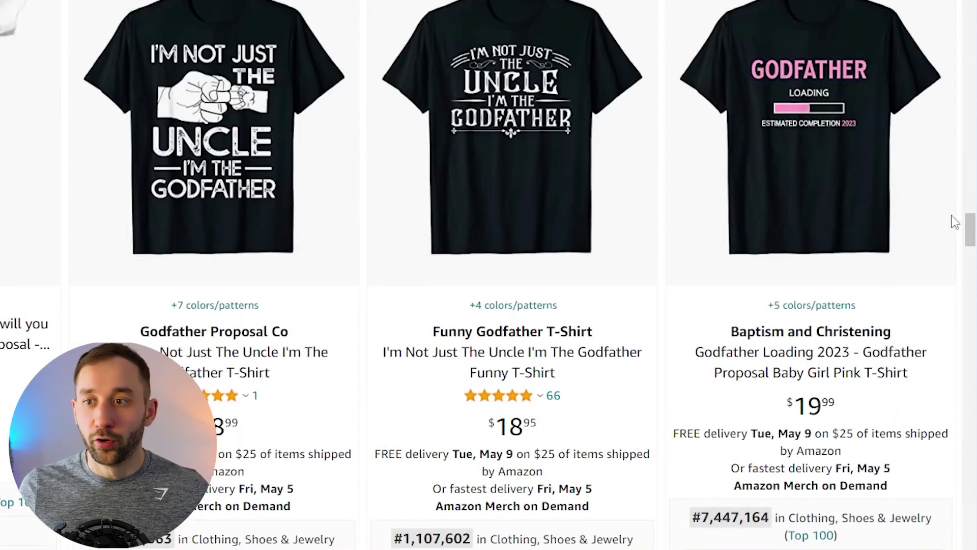
left_click_drag(970, 231, 975, 245)
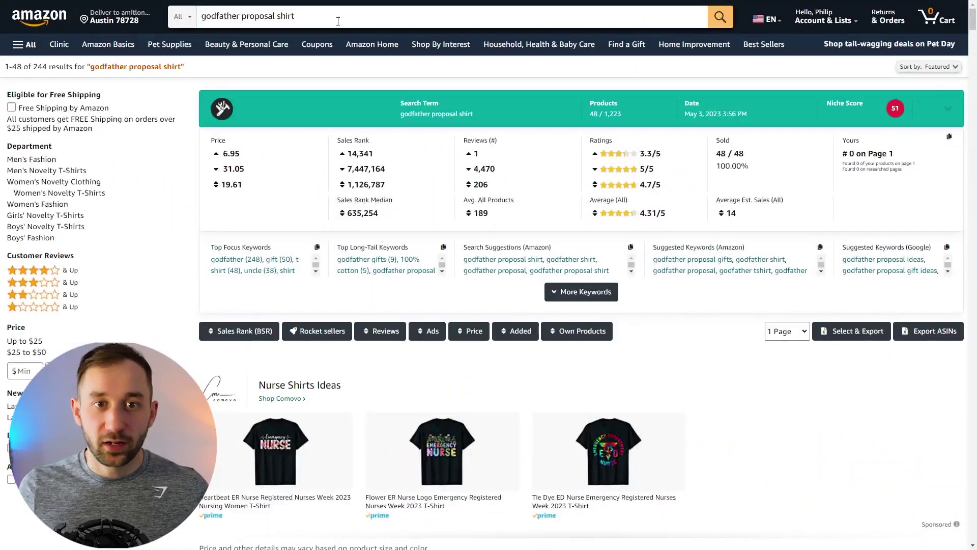
Remove "godfather" from the search text and review the keyword suggestions for "proposal shirt".
left_click(338, 20)
double_click(233, 18)
key("BackSpace")
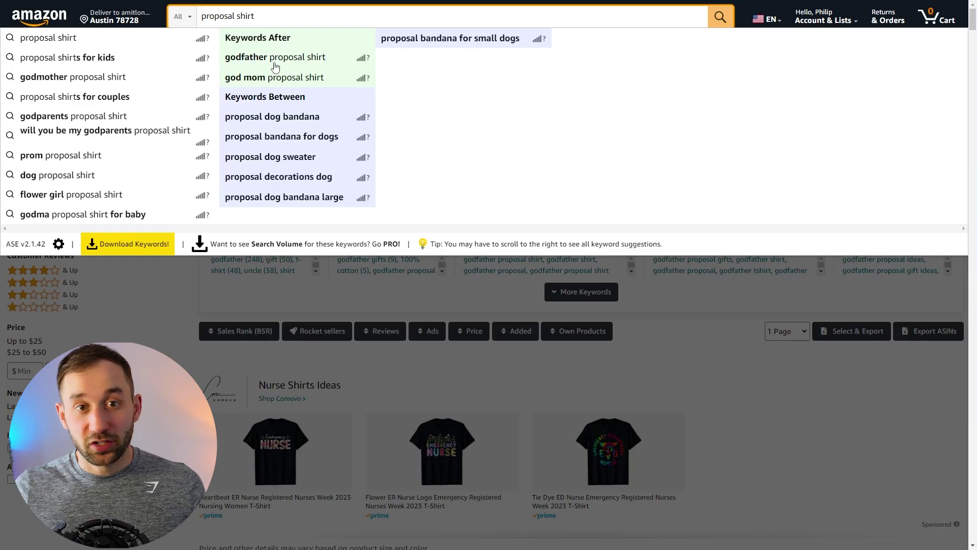
left_click(418, 301)
Examine the best seller rank of the Uncle Godfather Legend T-shirt in the first listing.
scroll(423, 316, "down", 15)
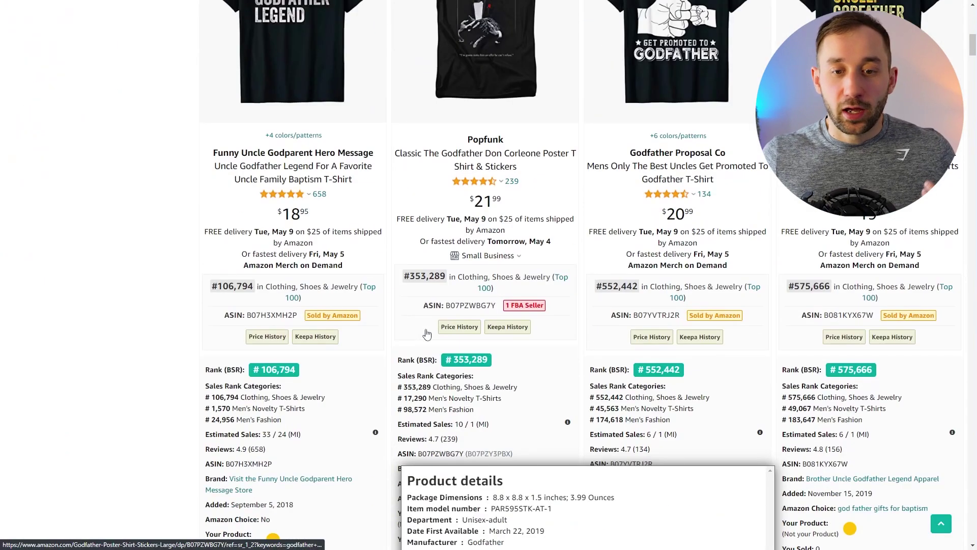
scroll(426, 332, "up", 2)
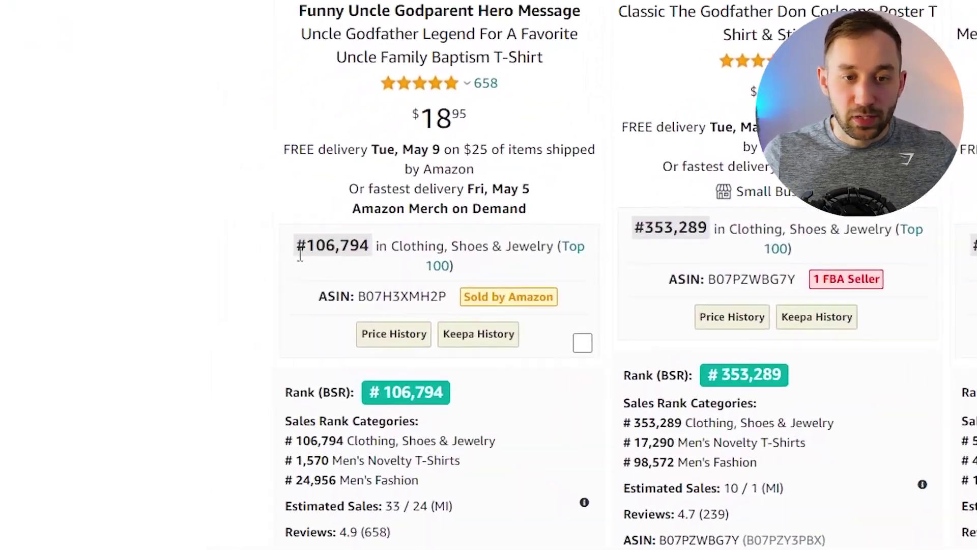
left_click_drag(210, 389, 250, 389)
left_click(429, 253)
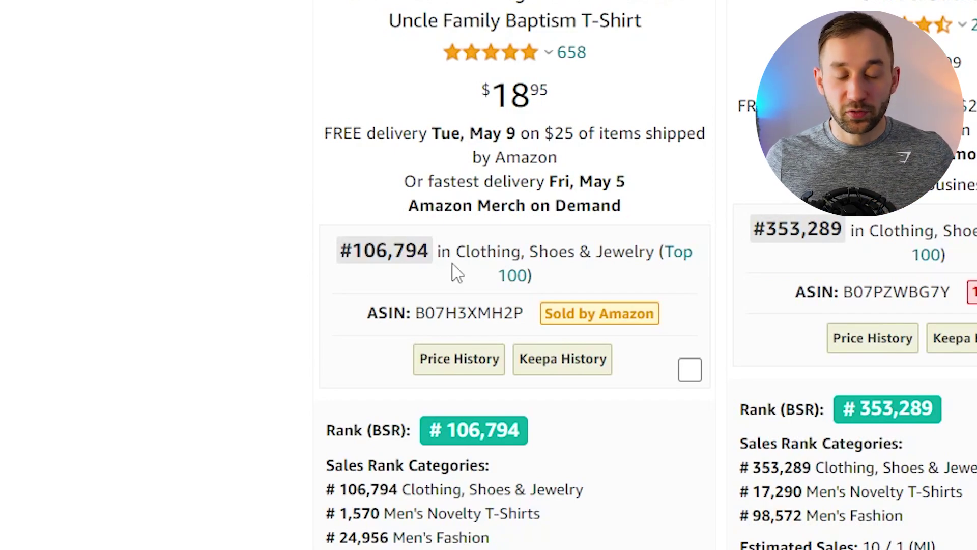
left_click_drag(359, 255, 430, 251)
left_click(436, 331)
Compare the top godfather shirt listings and the highly rated ones by design, price, reviews and sales rank.
scroll(438, 331, "up", 5)
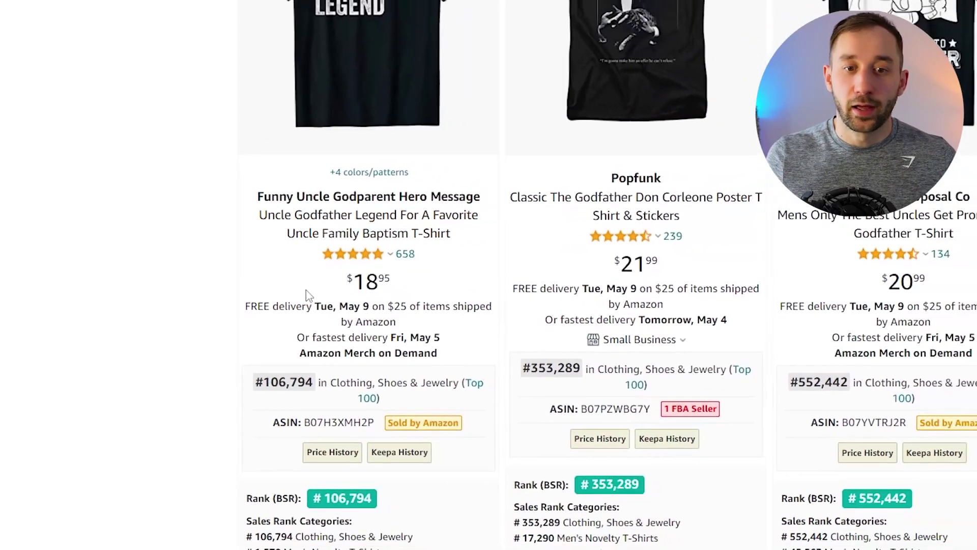
scroll(864, 324, "down", 4)
scroll(860, 320, "up", 4)
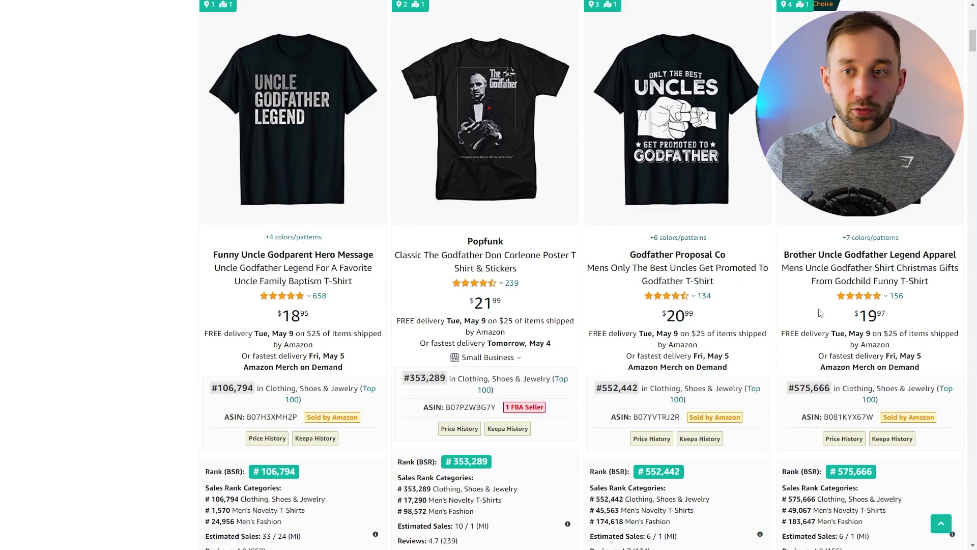
scroll(816, 316, "down", 15)
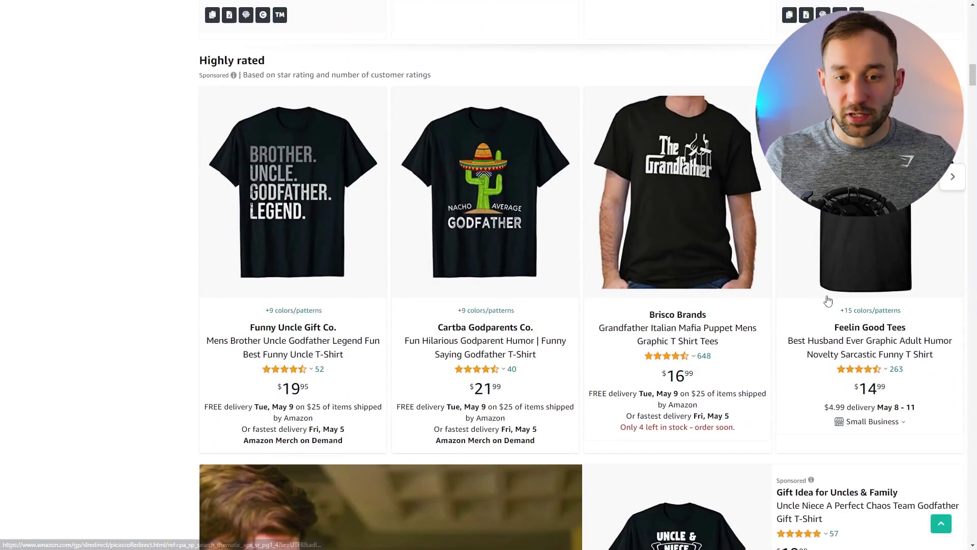
scroll(824, 300, "down", 4)
scroll(824, 300, "up", 2)
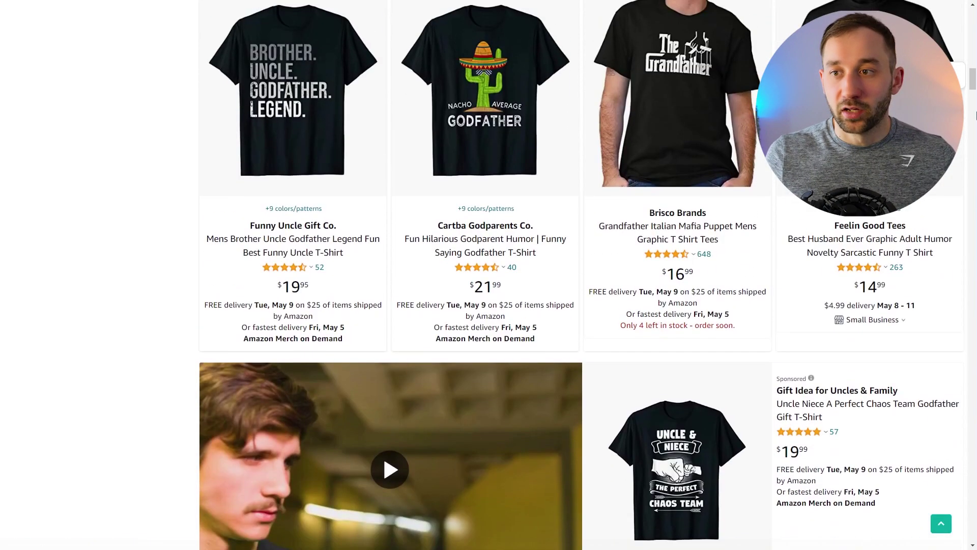
scroll(974, 67, "up", 11)
scroll(973, 67, "up", 5)
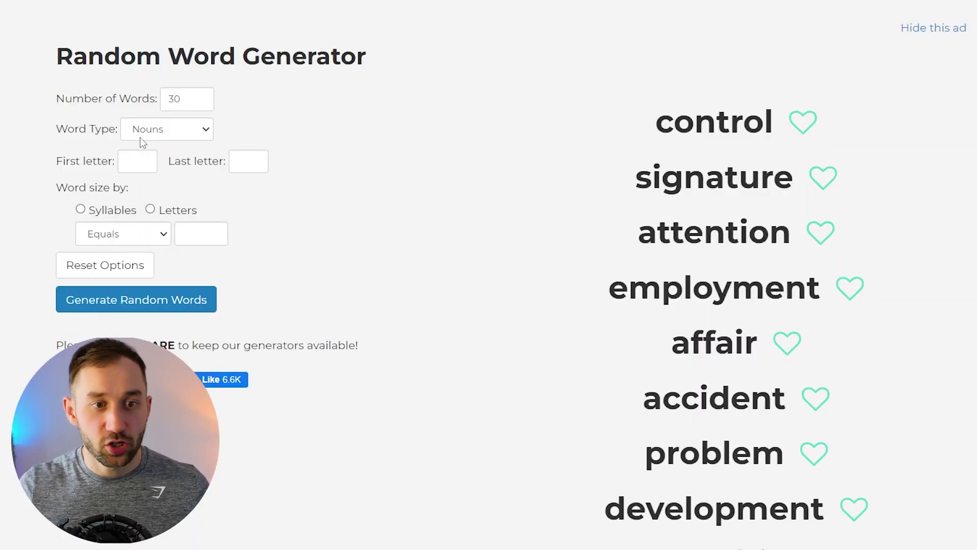
Switch to the random word generator, set the word type to Verbs and generate 30 words.
left_click(146, 136)
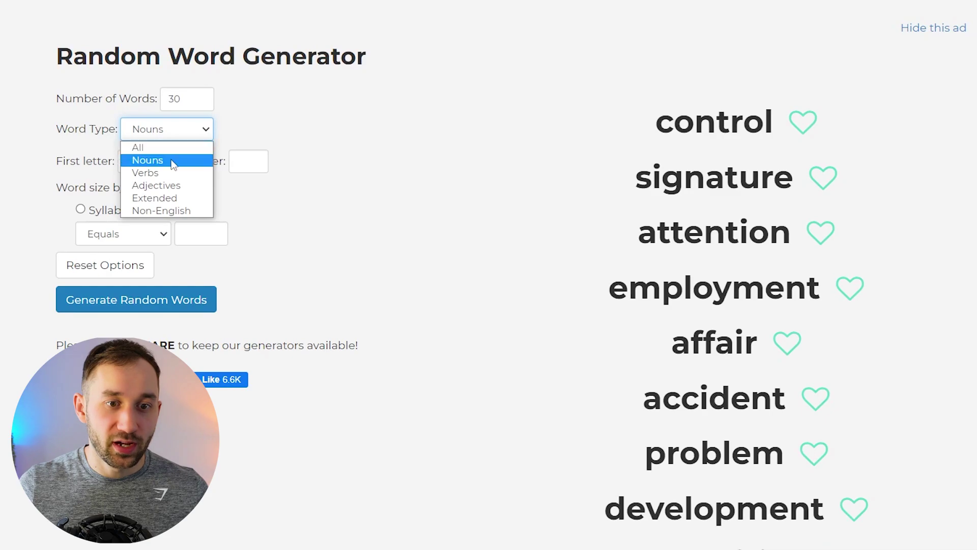
left_click(159, 173)
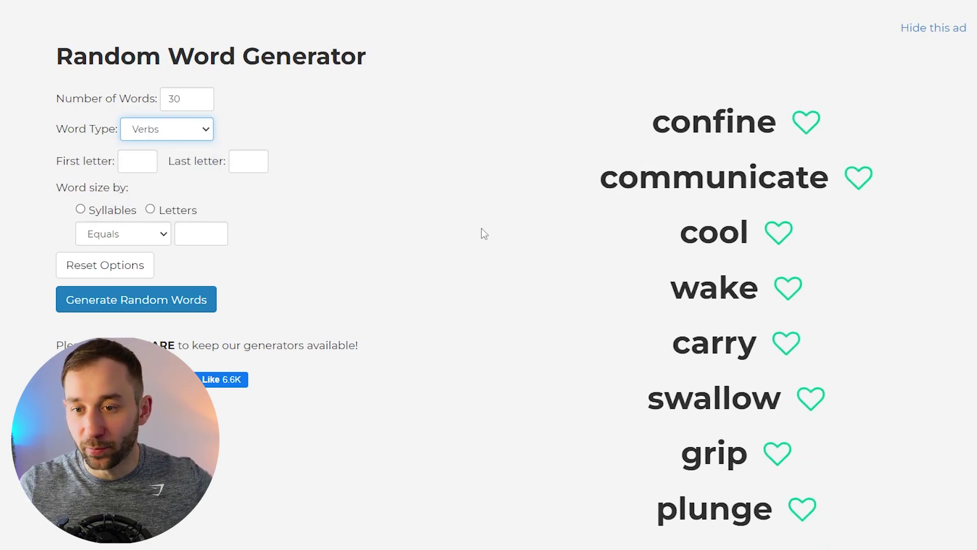
Scan the list of random verbs down to its end for words that could become shirt niches.
scroll(778, 280, "down", 4)
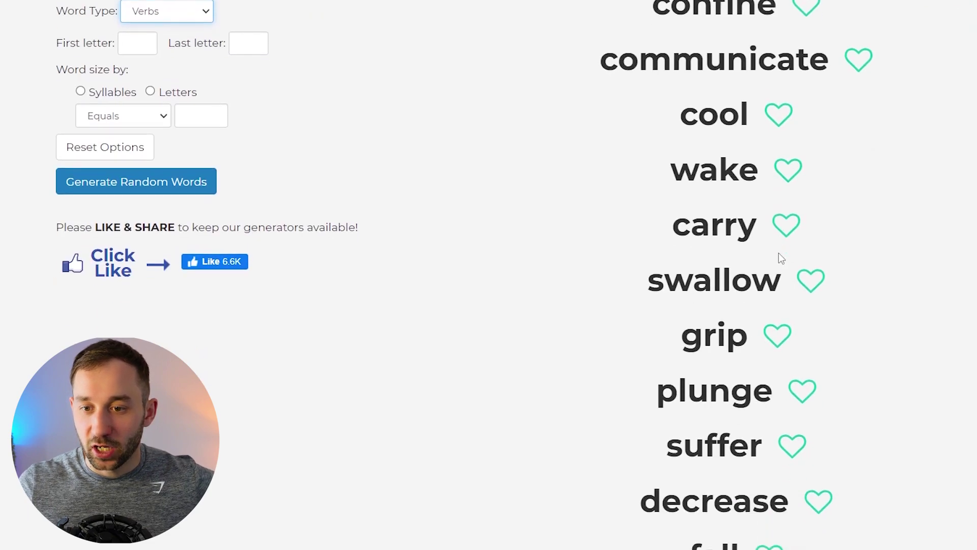
scroll(727, 85, "down", 1)
scroll(728, 85, "up", 4)
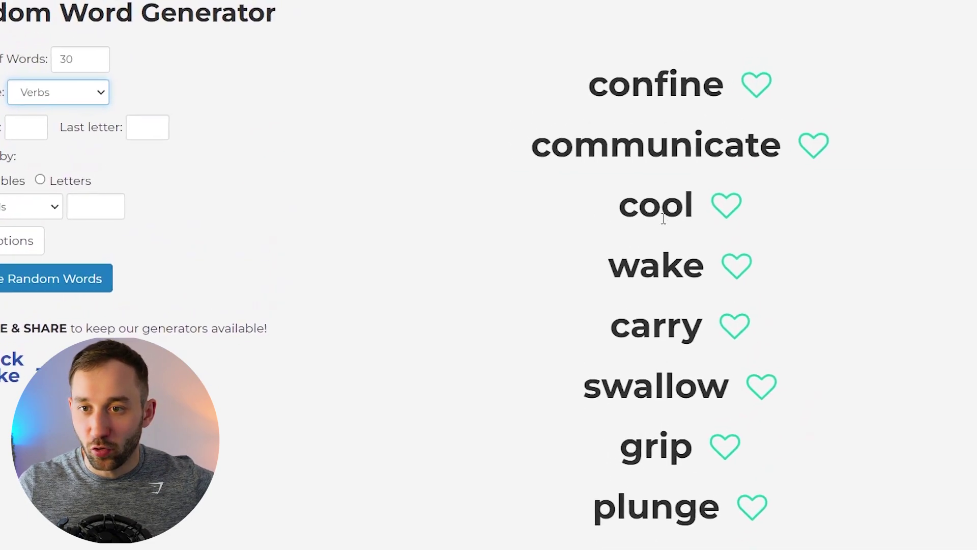
scroll(559, 288, "down", 5)
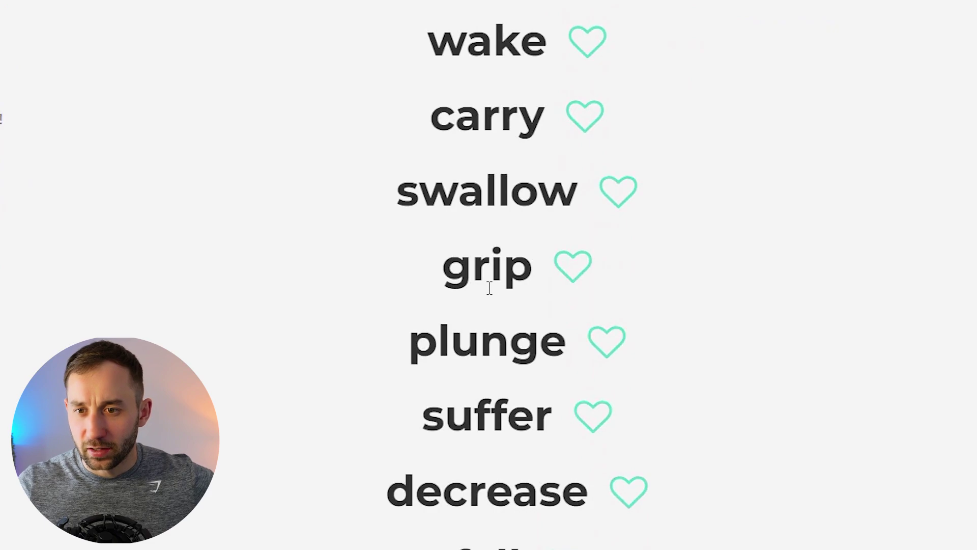
scroll(510, 344, "down", 3)
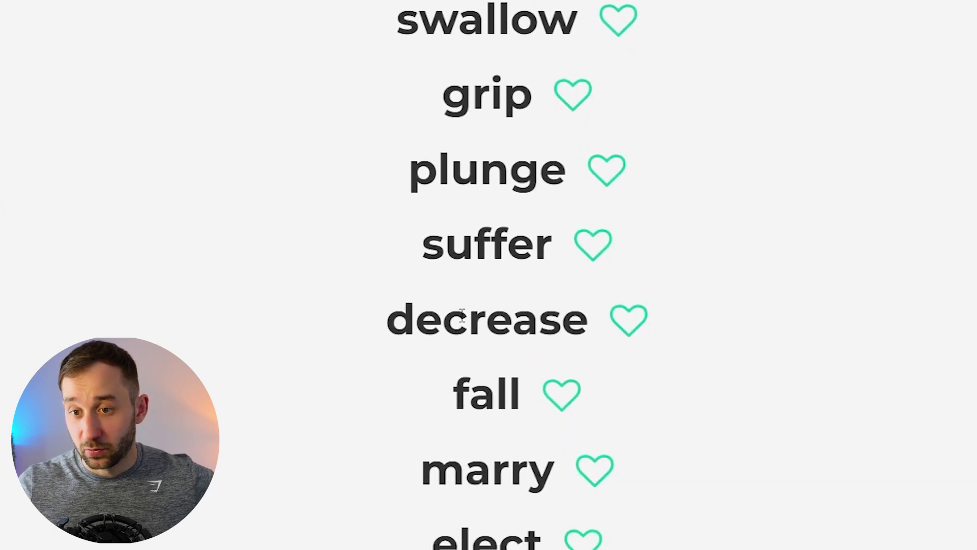
scroll(432, 371, "down", 4)
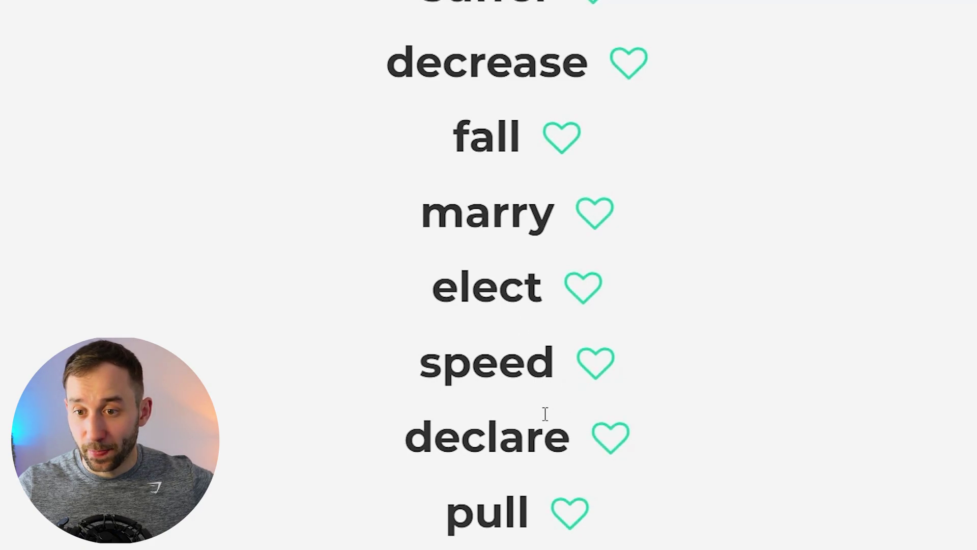
scroll(519, 415, "down", 5)
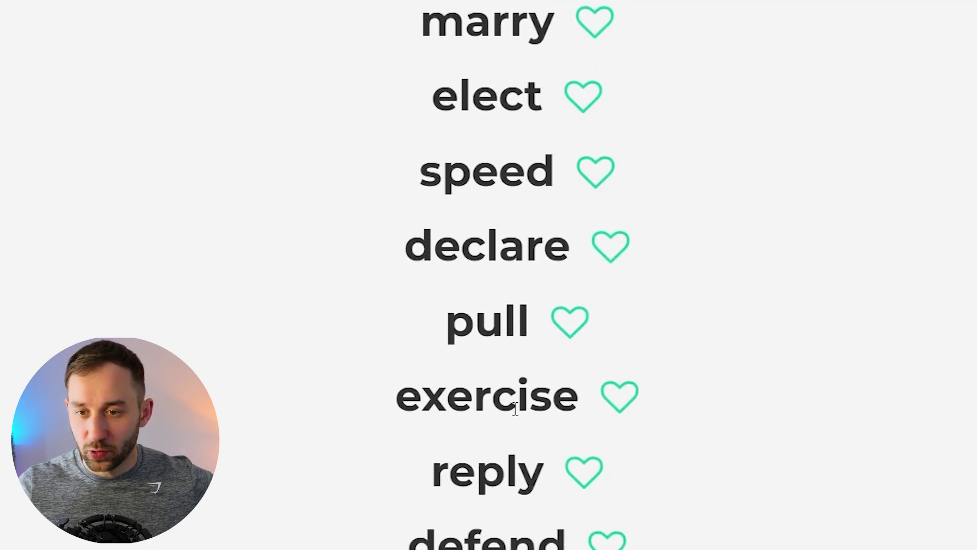
scroll(454, 314, "up", 1)
scroll(454, 311, "down", 6)
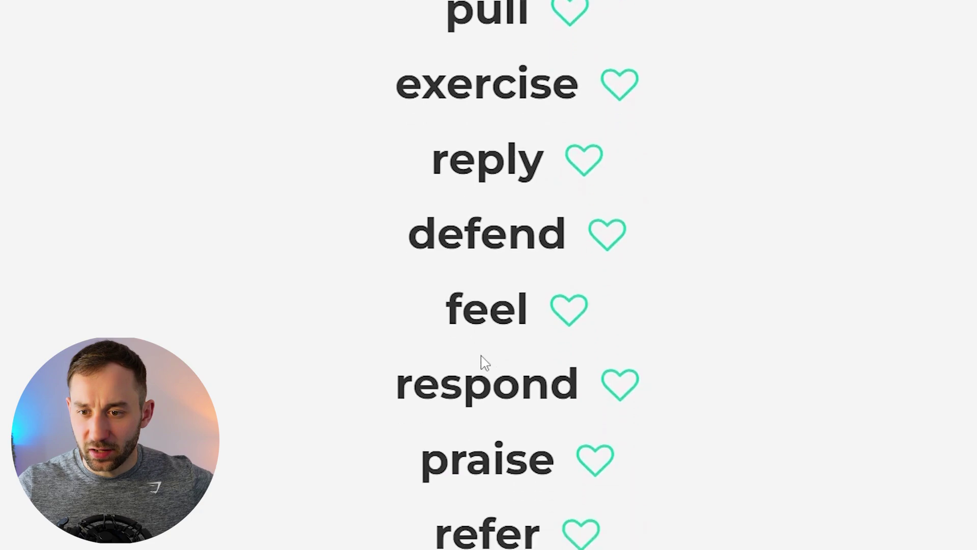
scroll(482, 361, "down", 3)
scroll(483, 360, "down", 4)
scroll(484, 344, "down", 4)
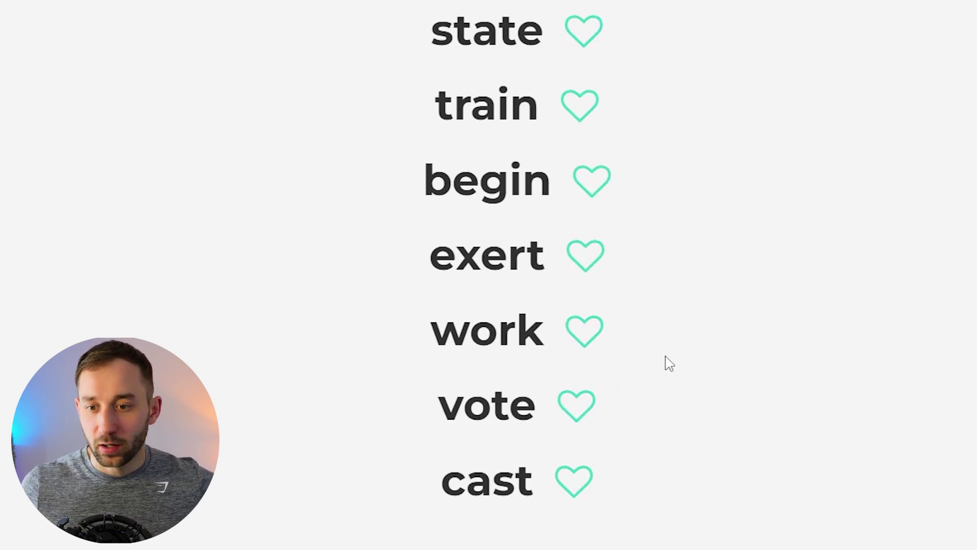
Generate a new set of 30 random verbs and copy the word "debate" from the end of the list.
scroll(677, 354, "up", 3)
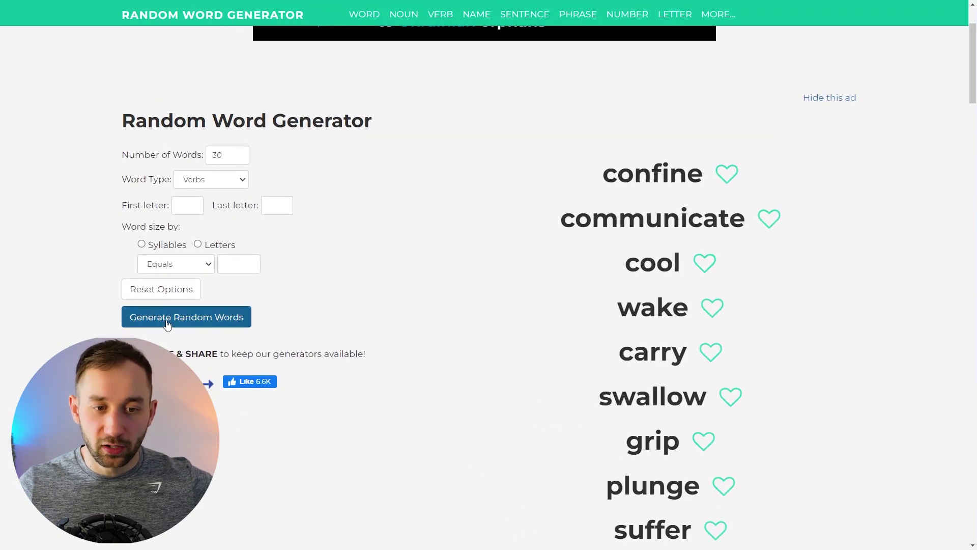
left_click(167, 324)
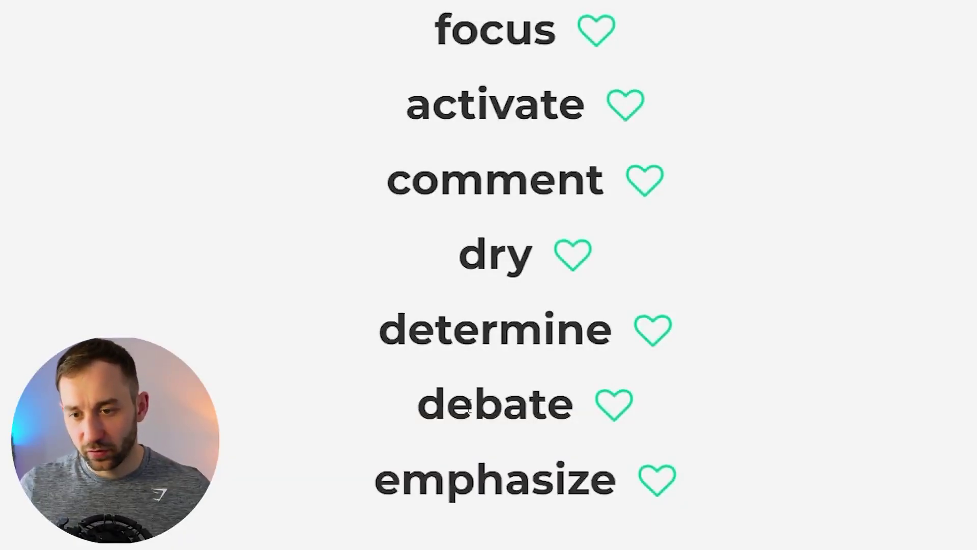
mouse_move(447, 405)
left_mouse_down()
mouse_move(575, 406)
mouse_move(437, 405)
left_mouse_up()
right_click(436, 405)
left_click(436, 417)
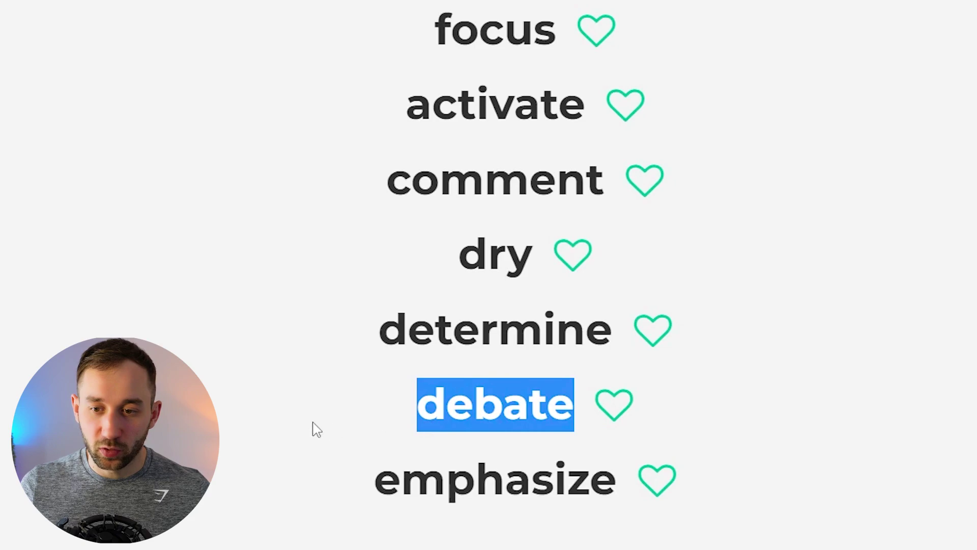
left_click(383, 395)
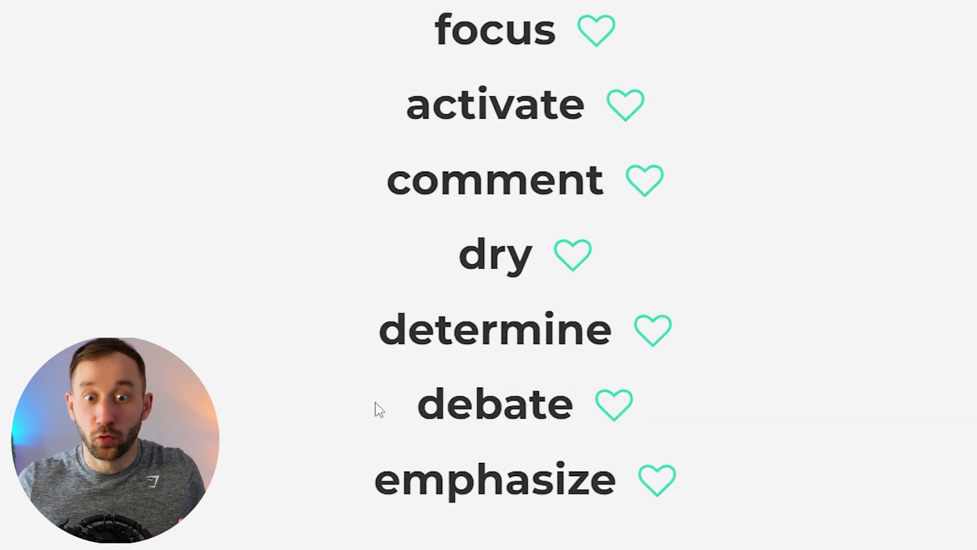
scroll(284, 181, "up", 2)
scroll(287, 182, "down", 2)
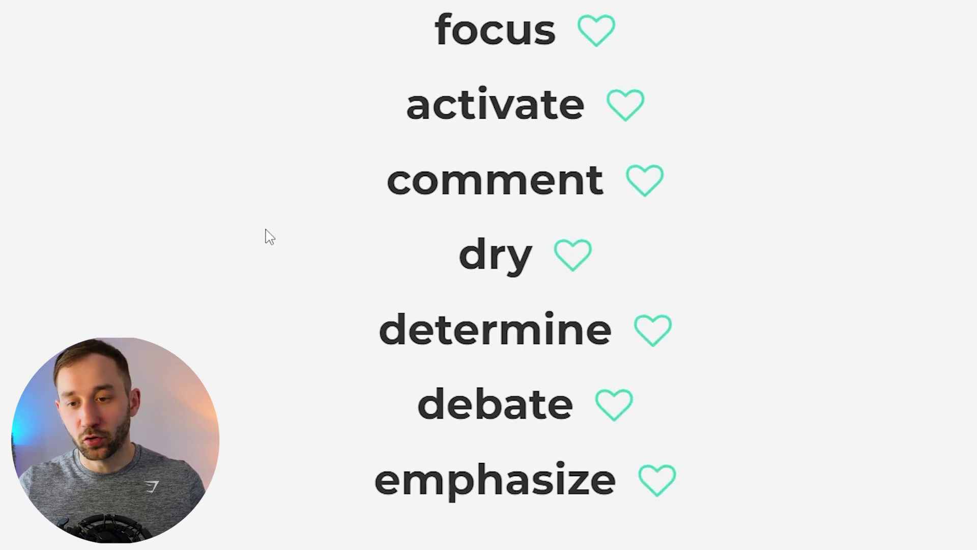
scroll(242, 234, "up", 2)
scroll(255, 224, "down", 3)
scroll(259, 215, "up", 3)
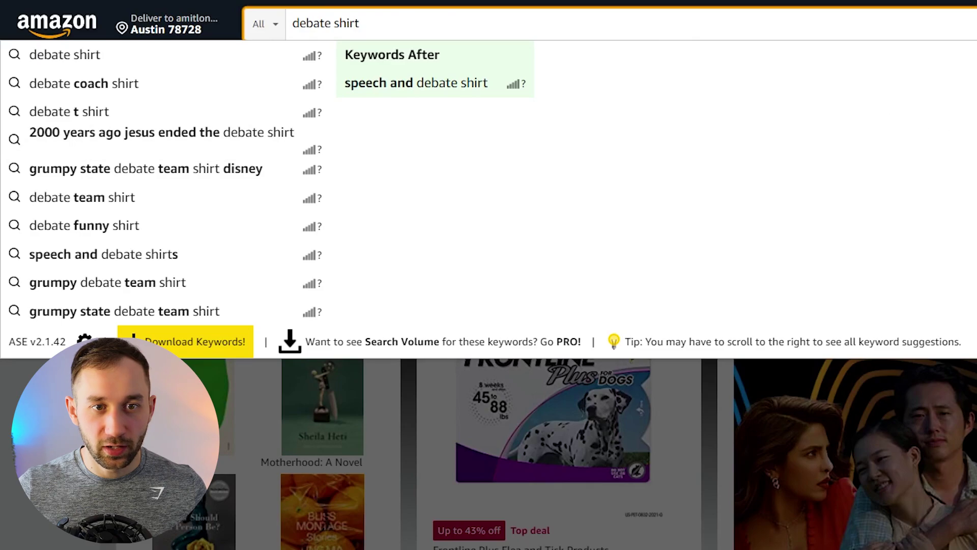
Switch to Amazon, search for "debate shirt" and compare the listings by design, price, reviews and sales rank.
key("Return")
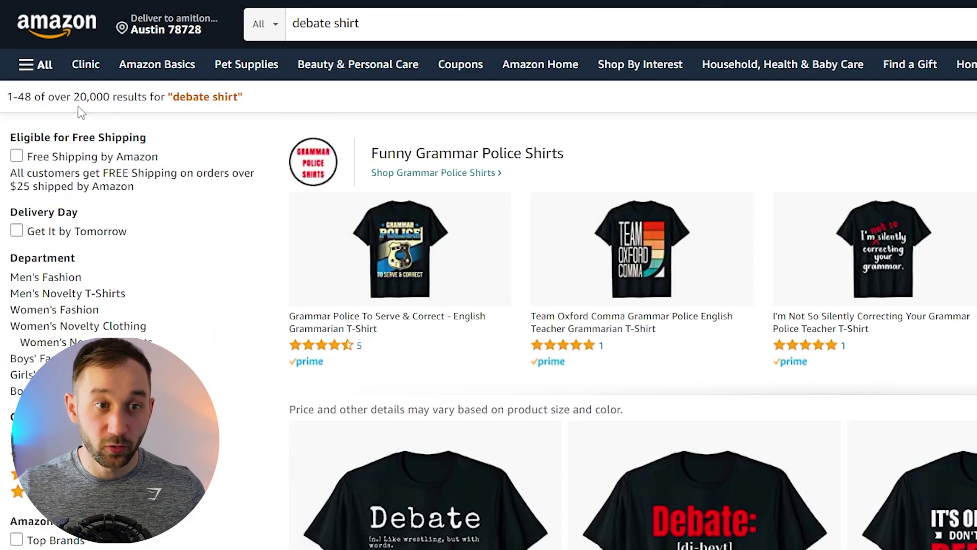
scroll(458, 330, "down", 5)
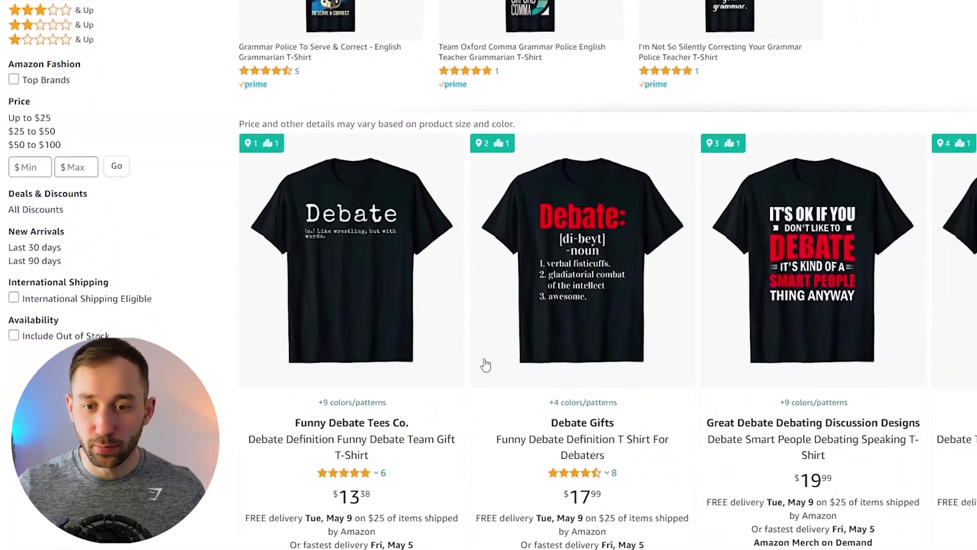
scroll(236, 334, "down", 3)
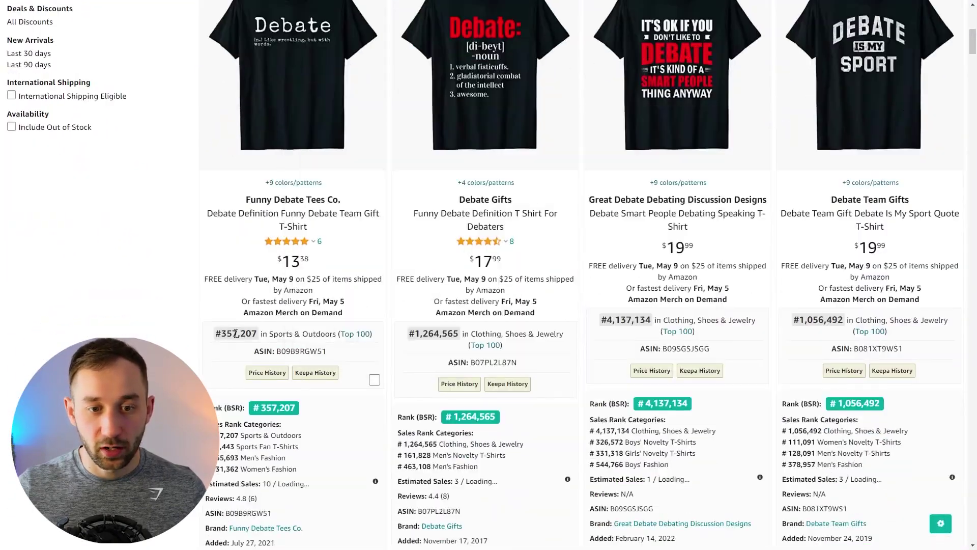
scroll(874, 492, "down", 15)
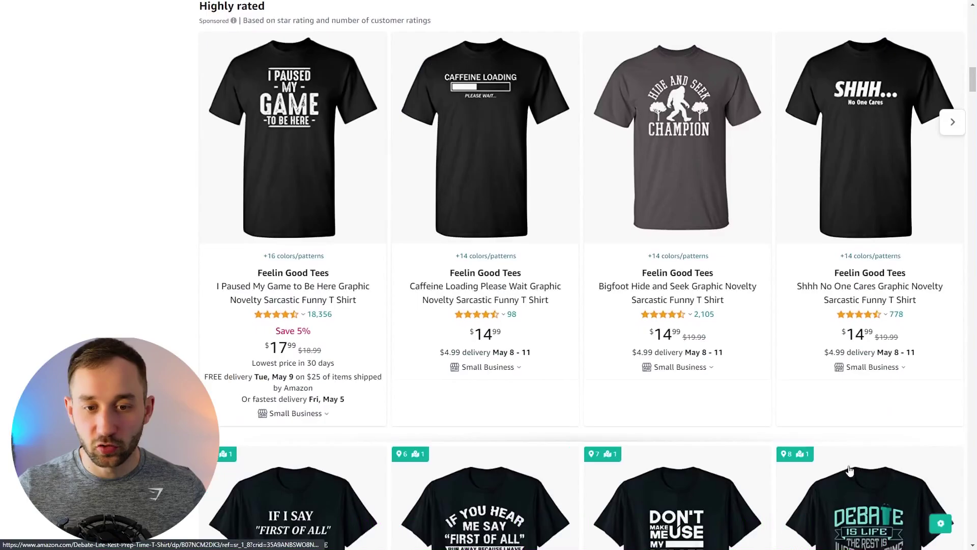
scroll(848, 469, "down", 2)
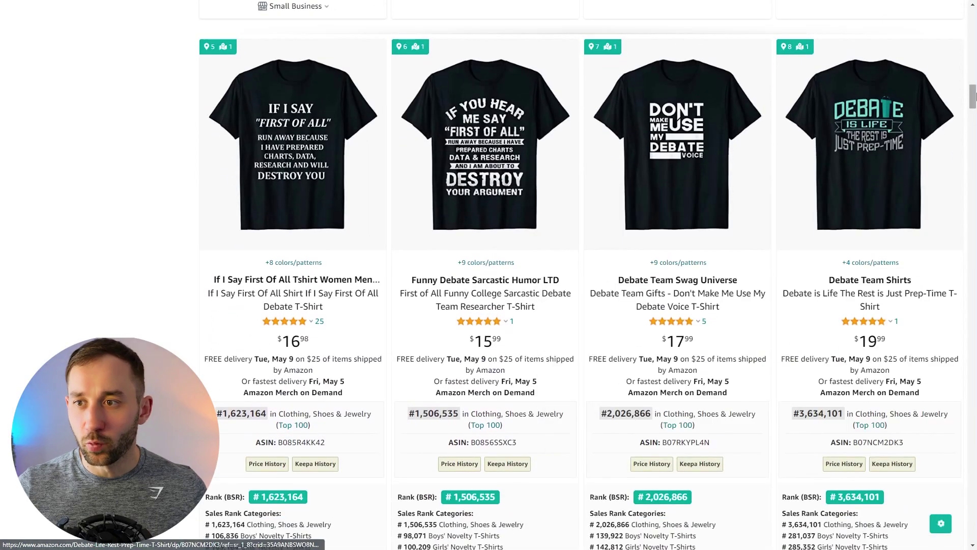
left_click_drag(972, 96, 973, 163)
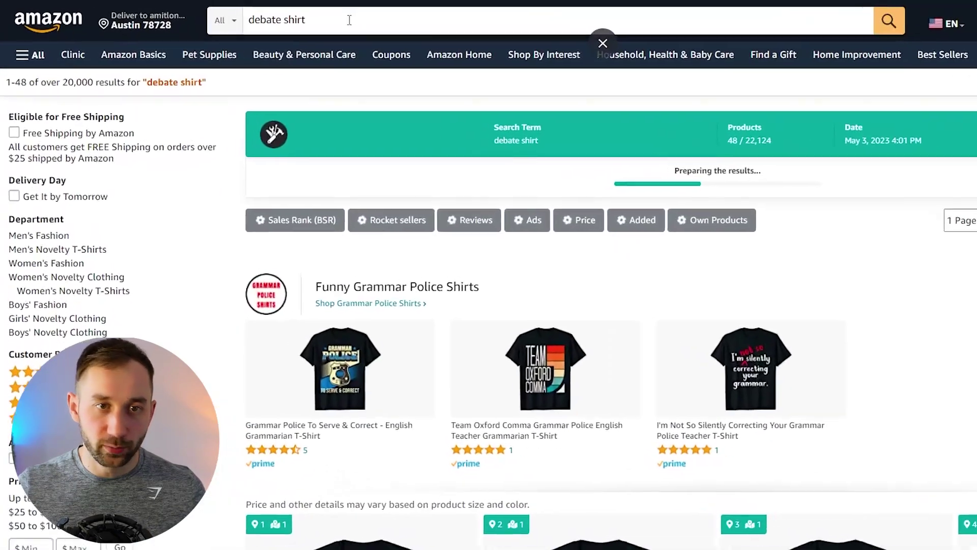
Search for the suggested keyword "2000 years ago jesus ended the debate shirt" and compare the first listings' reviews, sales ranks and dates added.
left_click(402, 20)
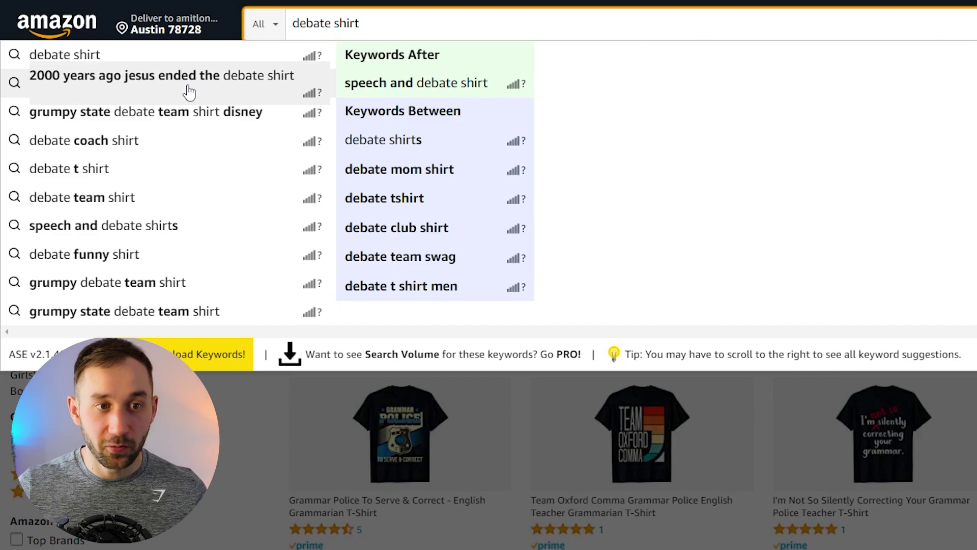
left_click(93, 82)
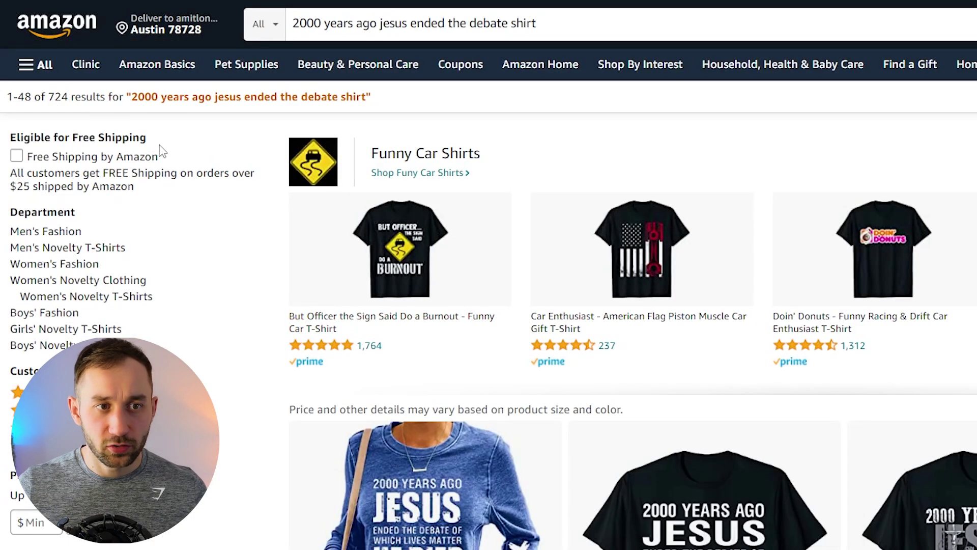
scroll(785, 393, "down", 10)
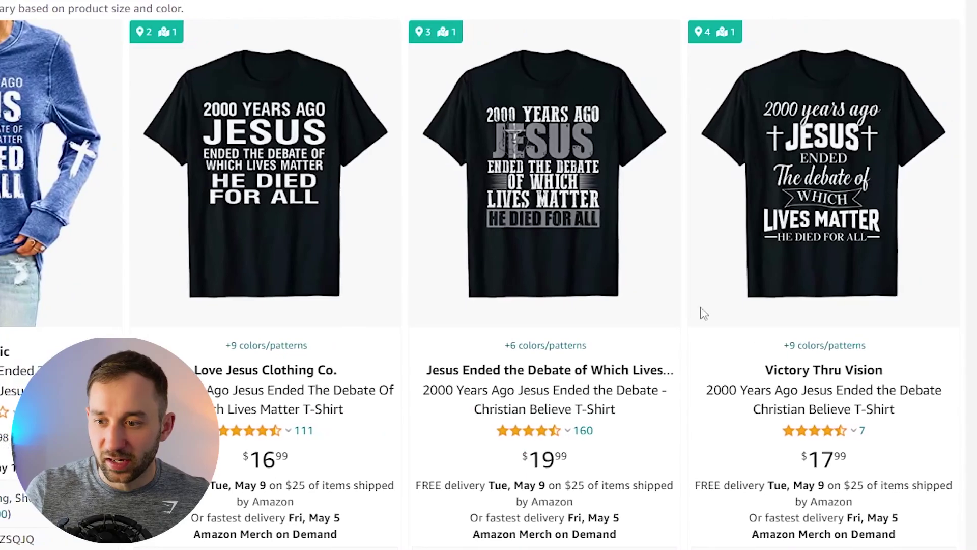
scroll(826, 430, "down", 4)
scroll(494, 447, "down", 2)
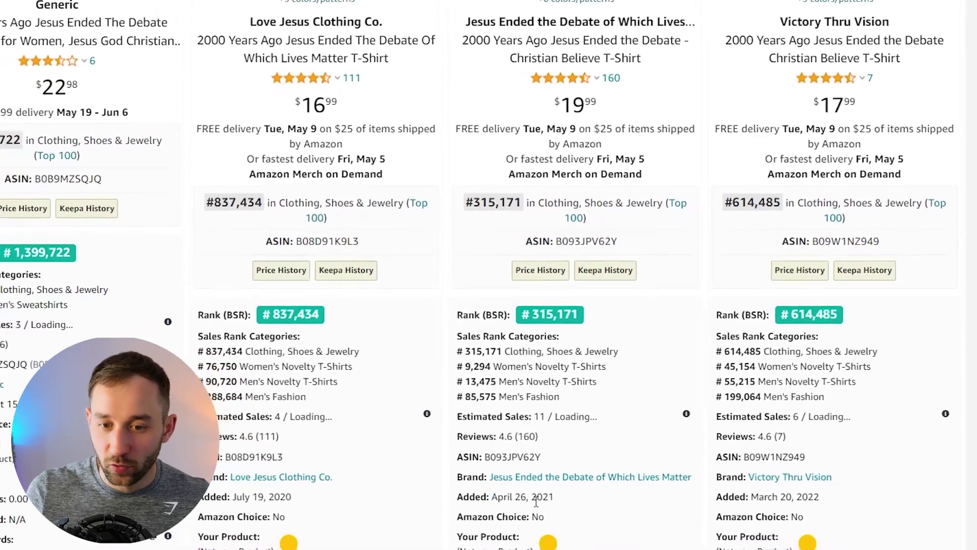
scroll(589, 476, "up", 6)
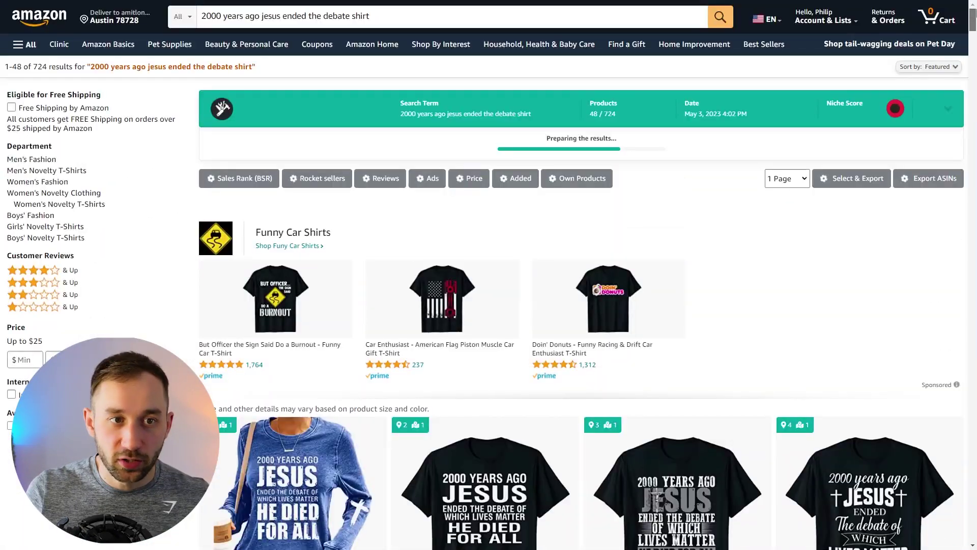
Examine the design variations and sales ranks further down the Jesus debate shirt results, then return to the first row.
left_click_drag(973, 28, 973, 127)
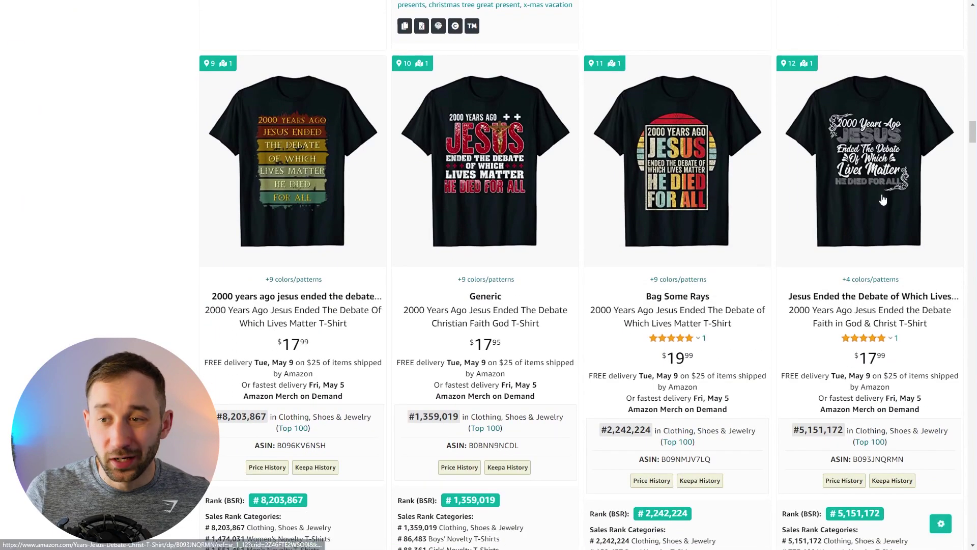
left_click_drag(973, 130, 973, 54)
scroll(868, 231, "up", 5)
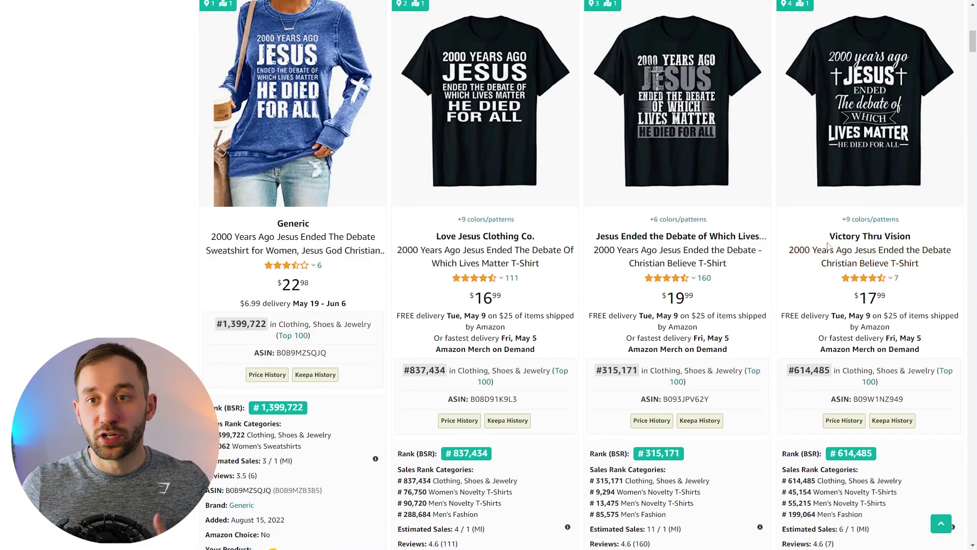
scroll(677, 265, "up", 2)
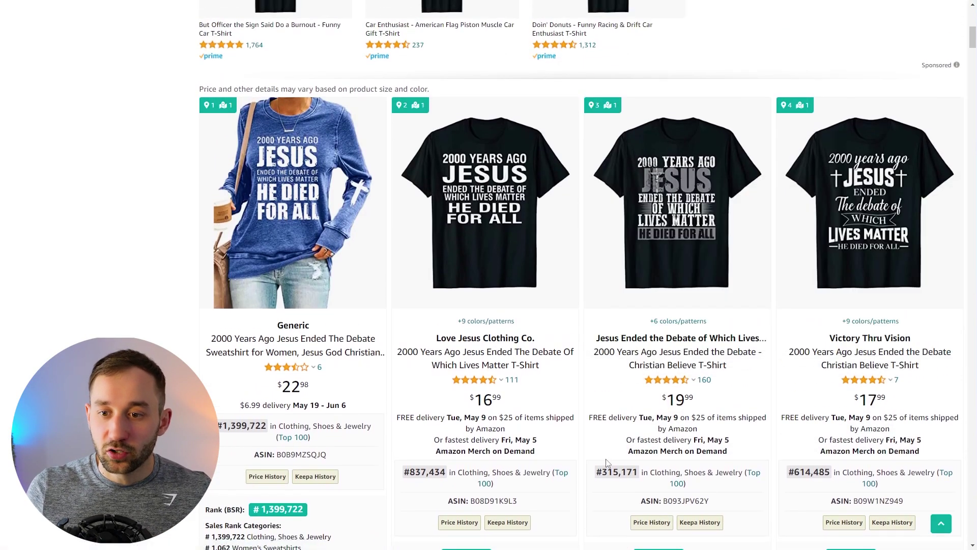
scroll(616, 458, "up", 1)
Open the third Jesus debate shirt listing, enable the MI Trademark Check and show the trademark details for its flagged title words.
left_click(673, 233)
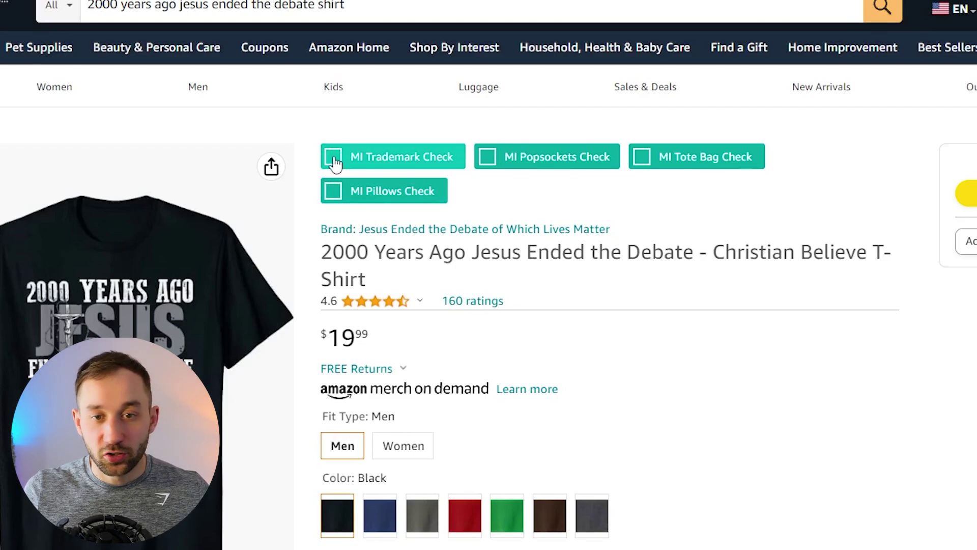
left_click(418, 158)
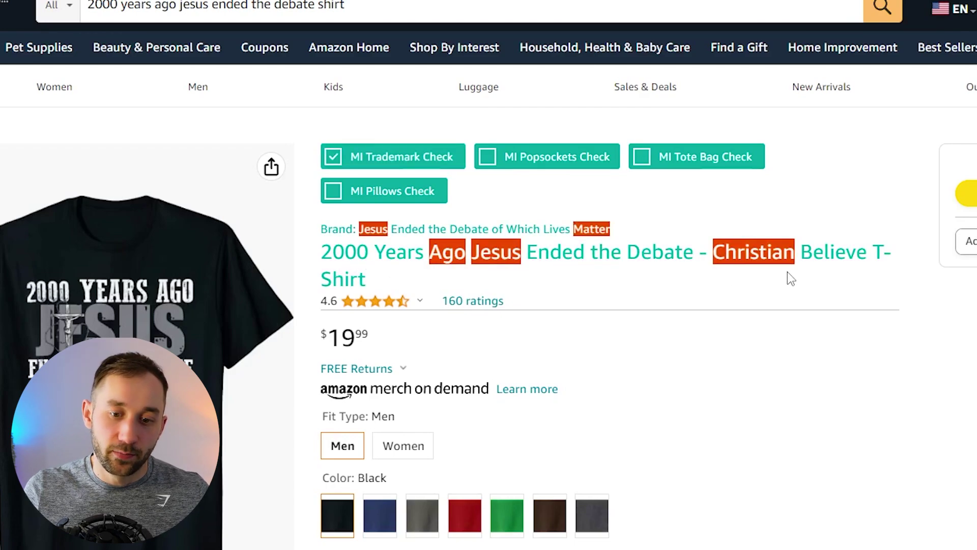
left_click(446, 272)
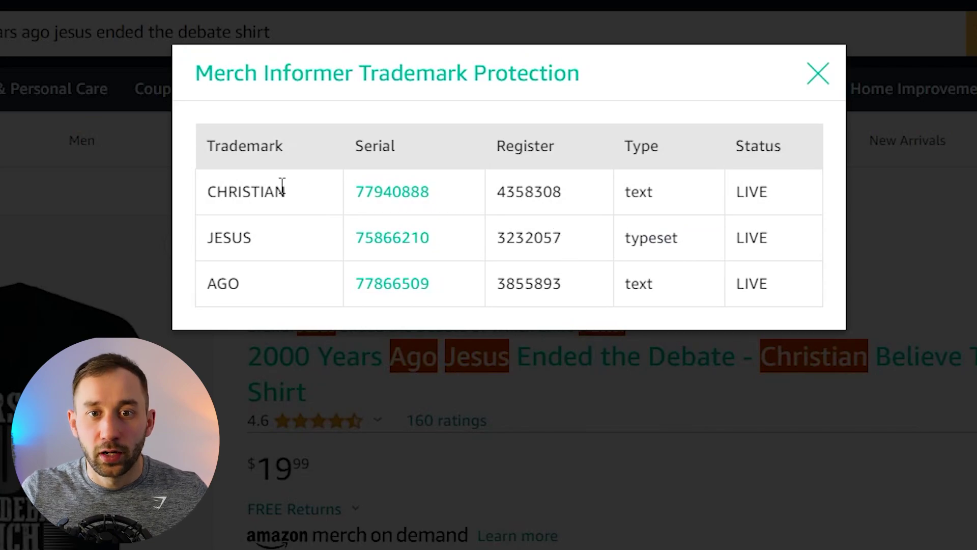
Open the USPTO record for the CHRISTIAN trademark and read its registration status and dates.
left_click(400, 200)
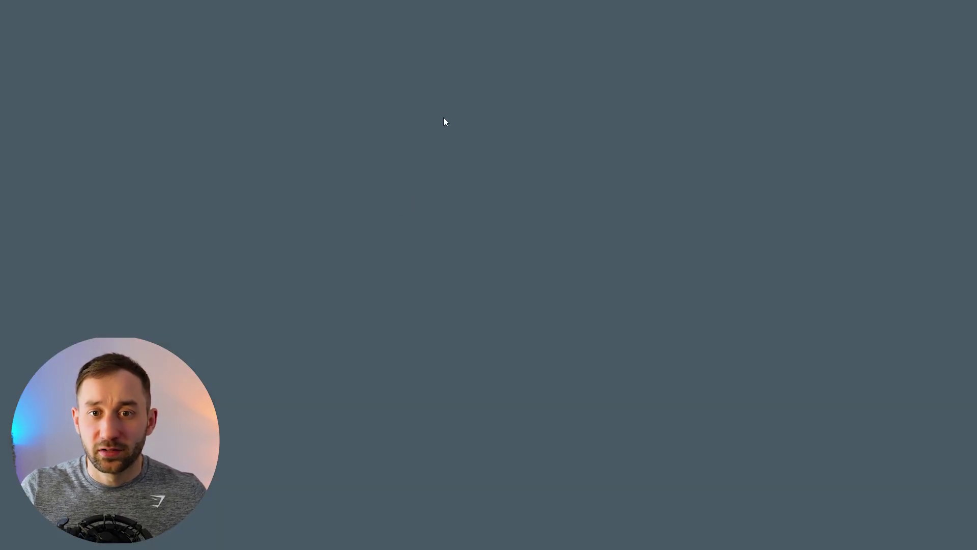
scroll(330, 325, "down", 2)
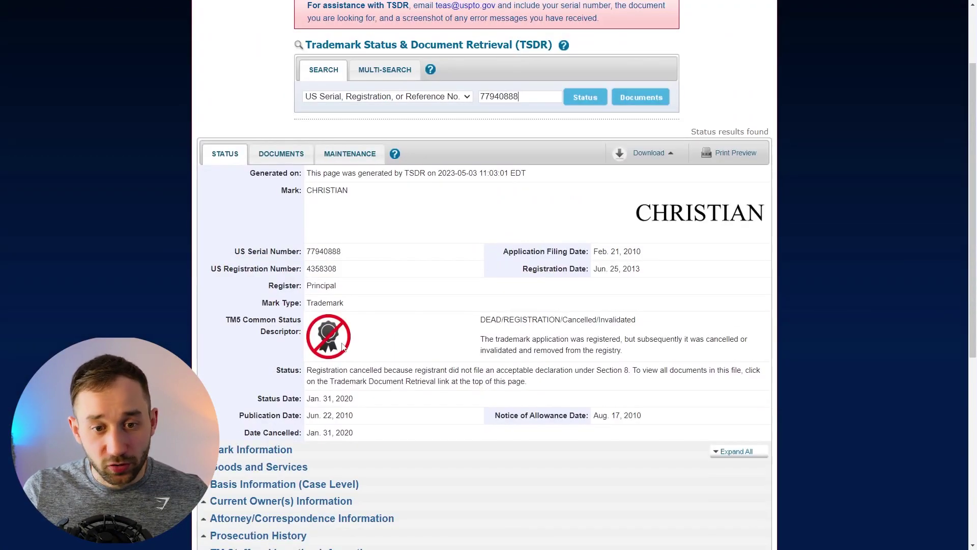
scroll(337, 392, "up", 1)
scroll(331, 389, "down", 1)
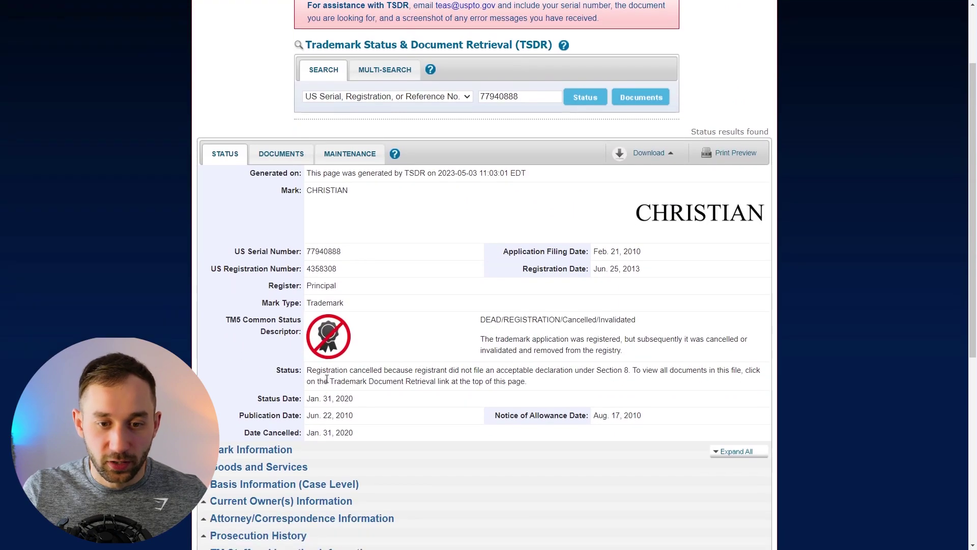
scroll(493, 388, "up", 1)
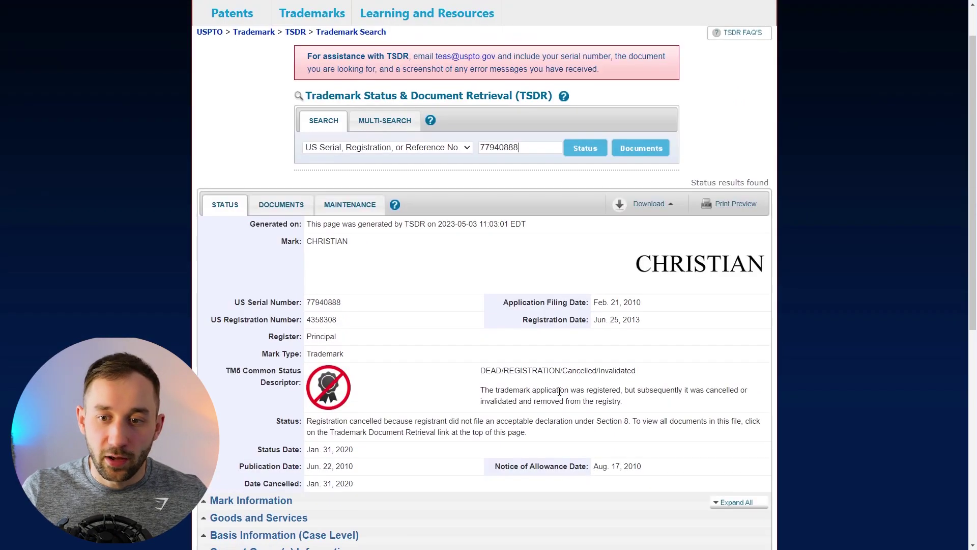
scroll(560, 391, "up", 1)
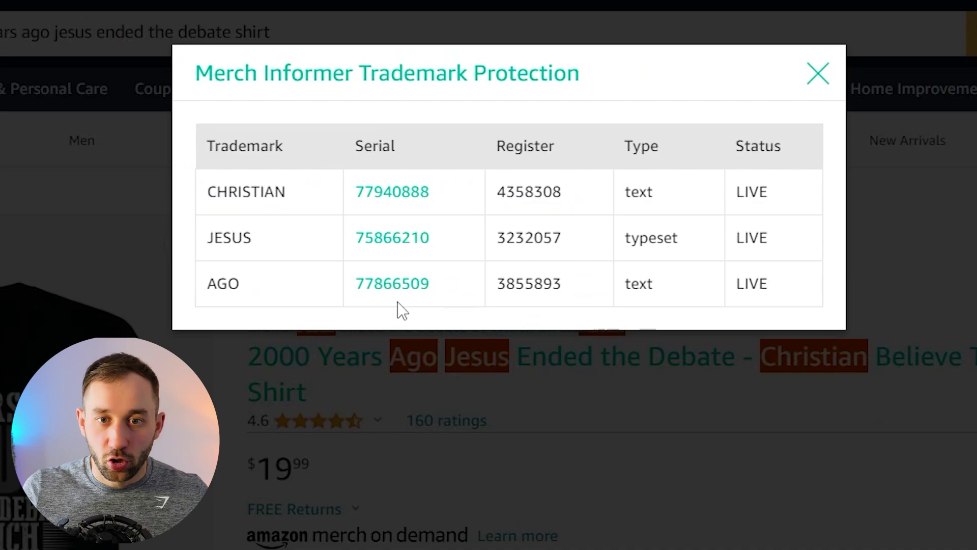